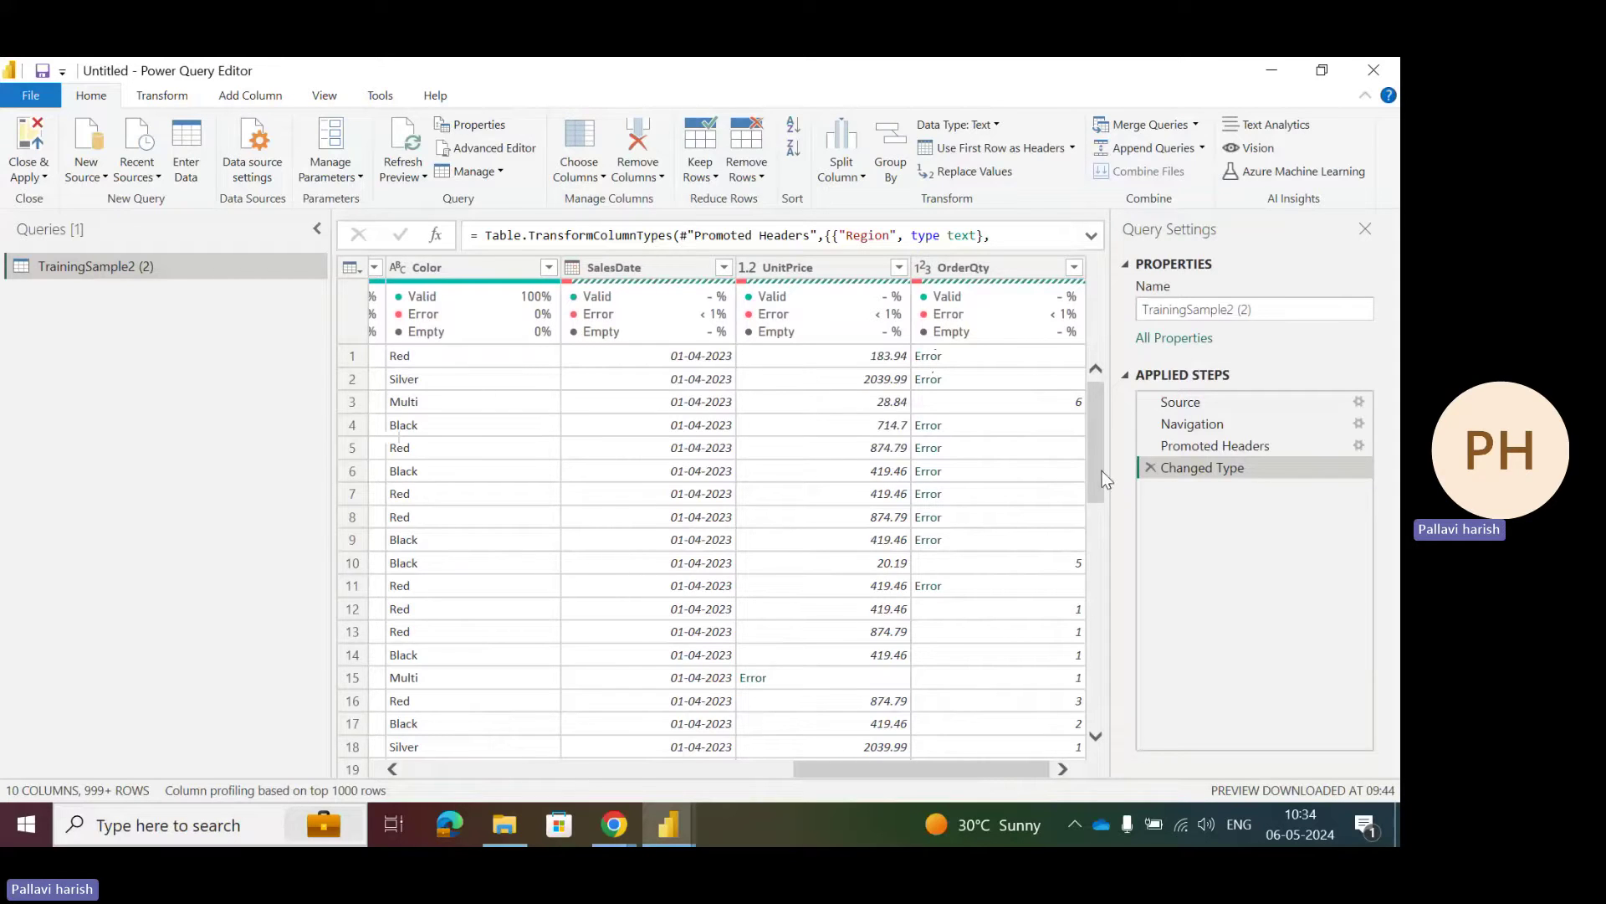
# Step: Add an index column starting from 1 to the TrainingSample2 (2) query
pyautogui.moveTo(1101, 474); pyautogui.dragTo(1161, 709)
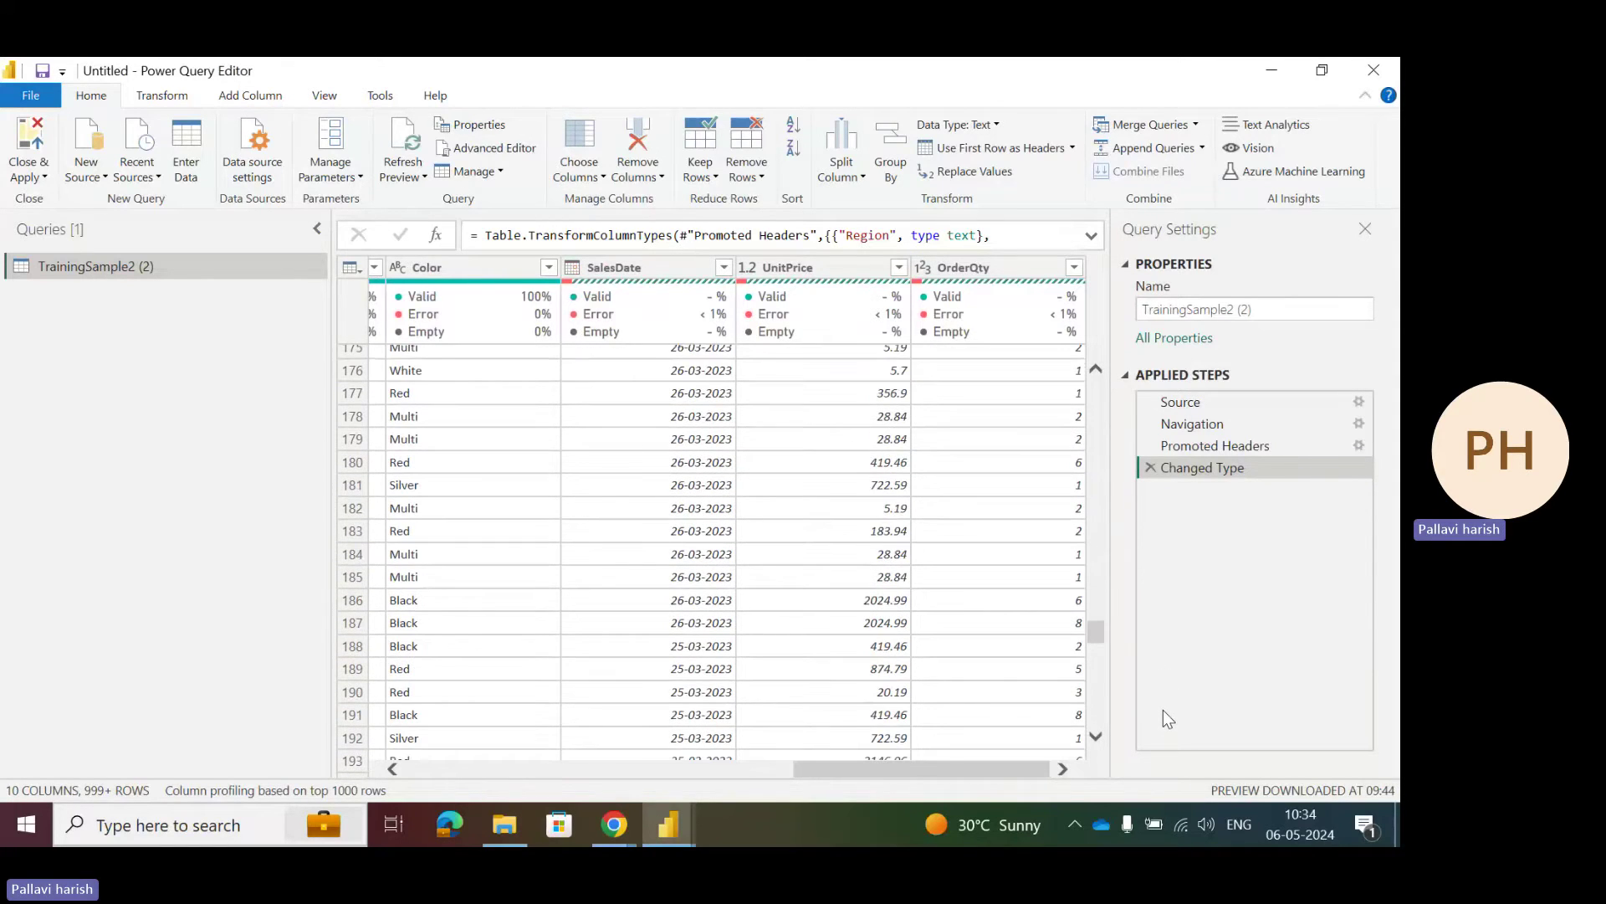
pyautogui.moveTo(1097, 633); pyautogui.dragTo(1123, 586)
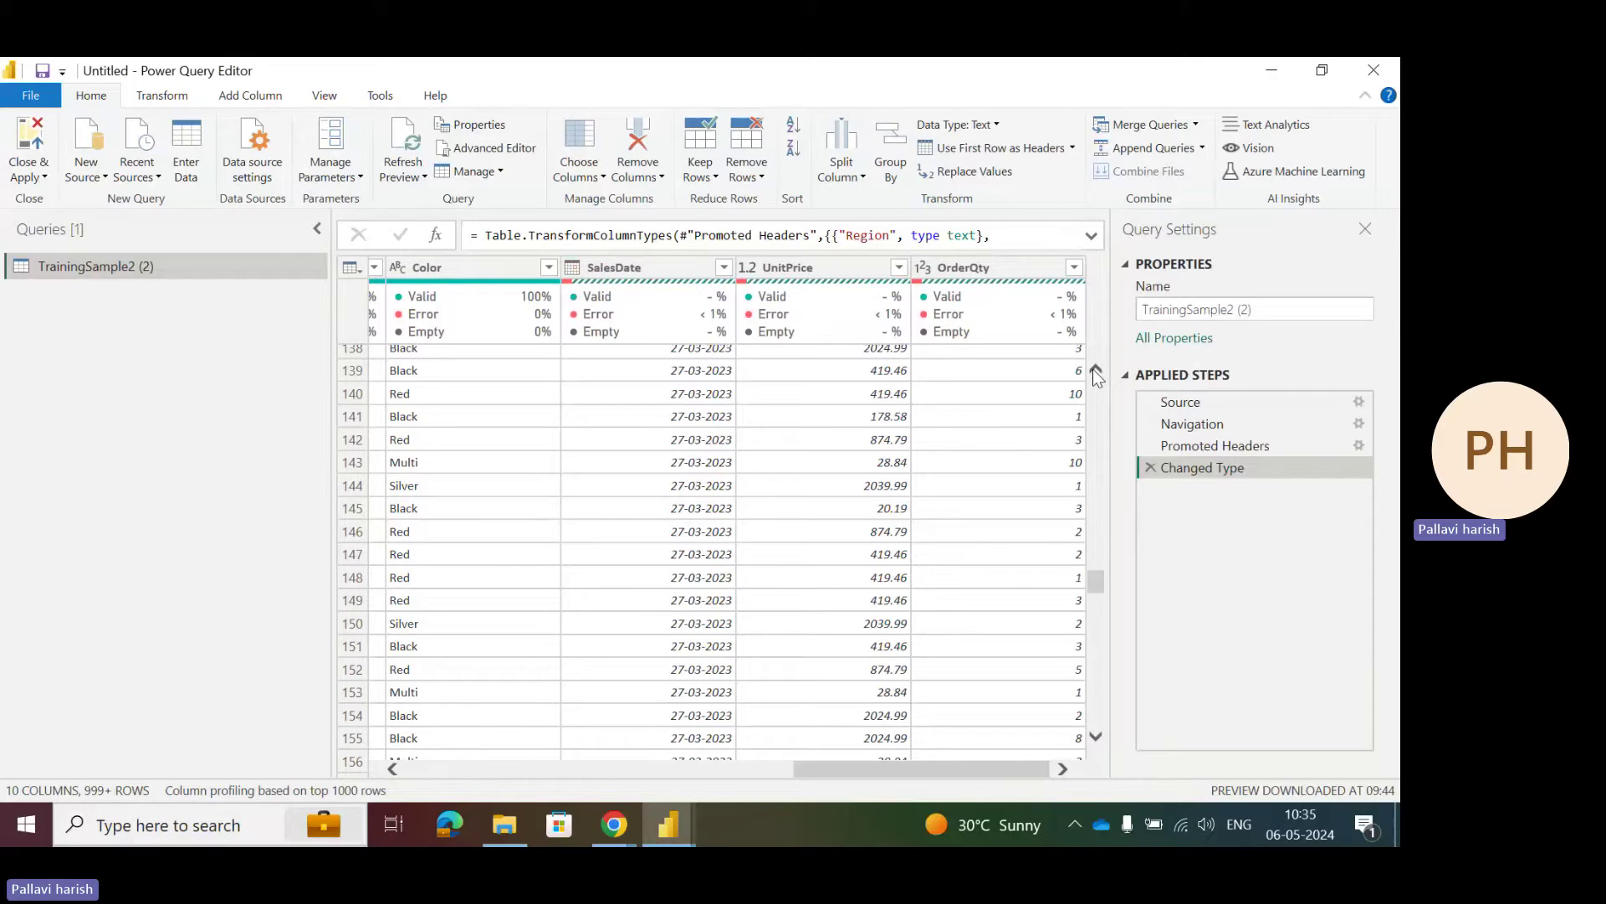
pyautogui.scroll(3, 1097, 377)
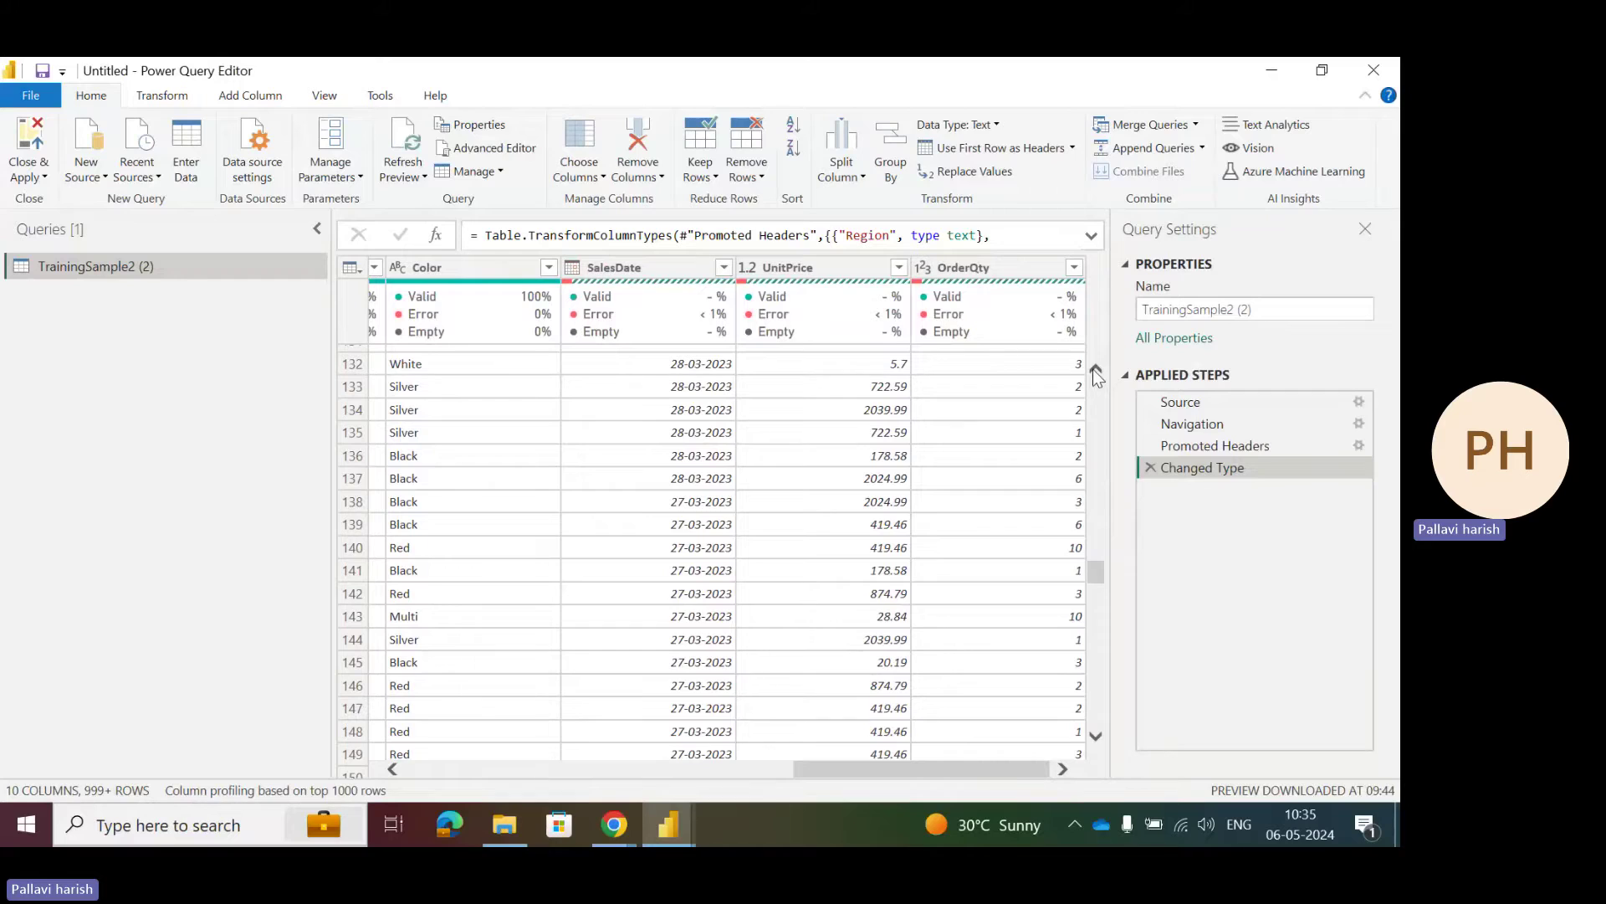
pyautogui.click(1021, 276)
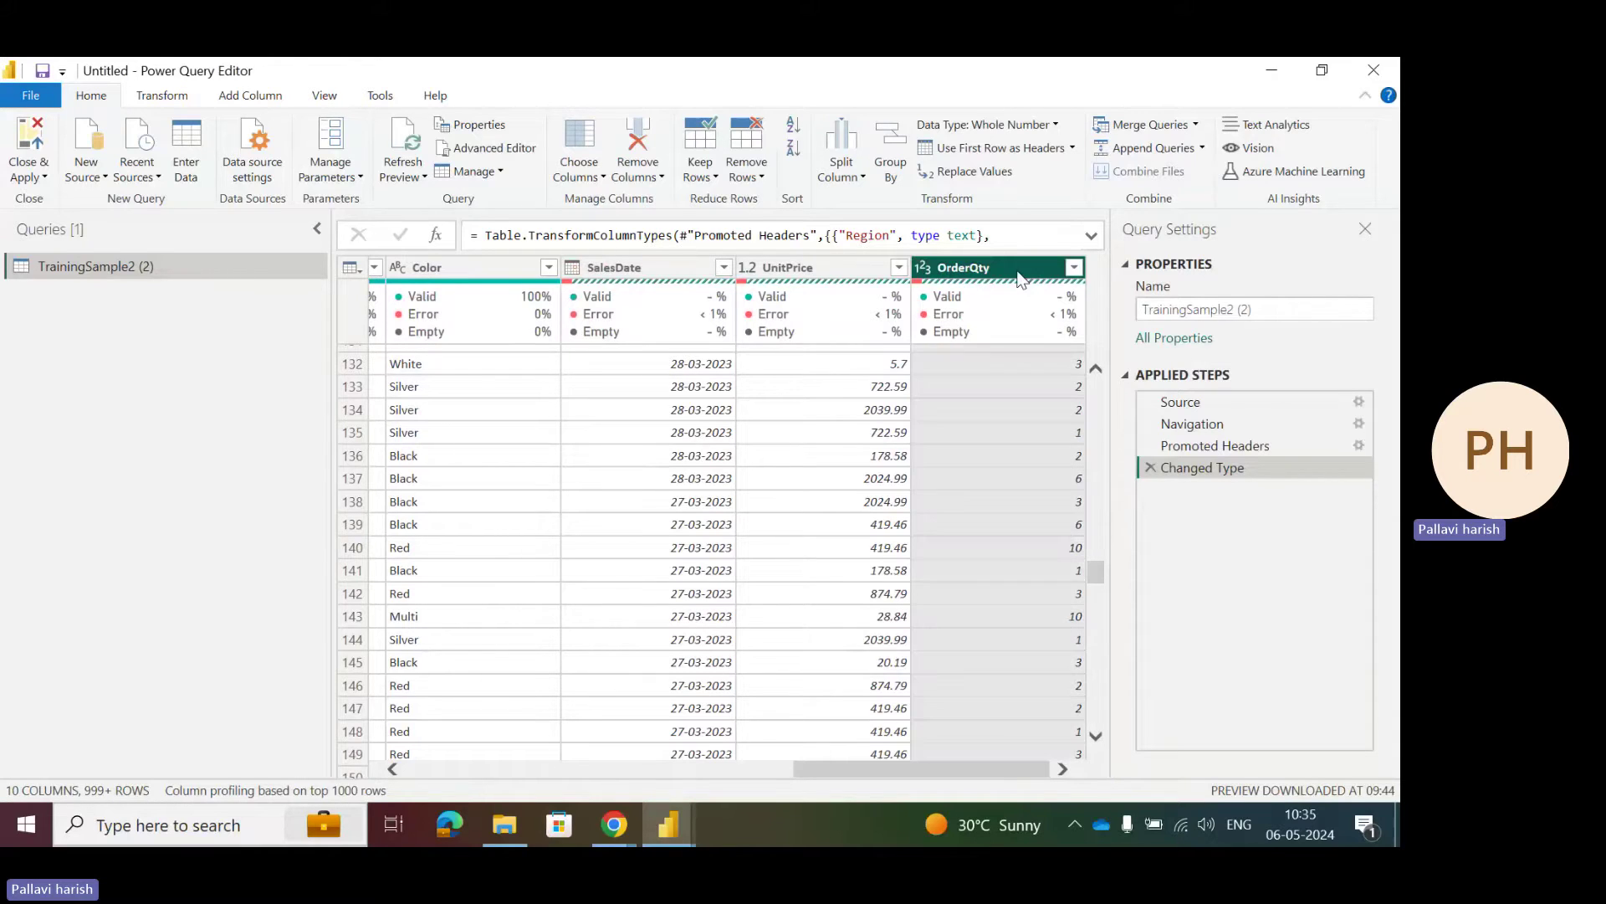
pyautogui.click(250, 95)
pyautogui.click(308, 148)
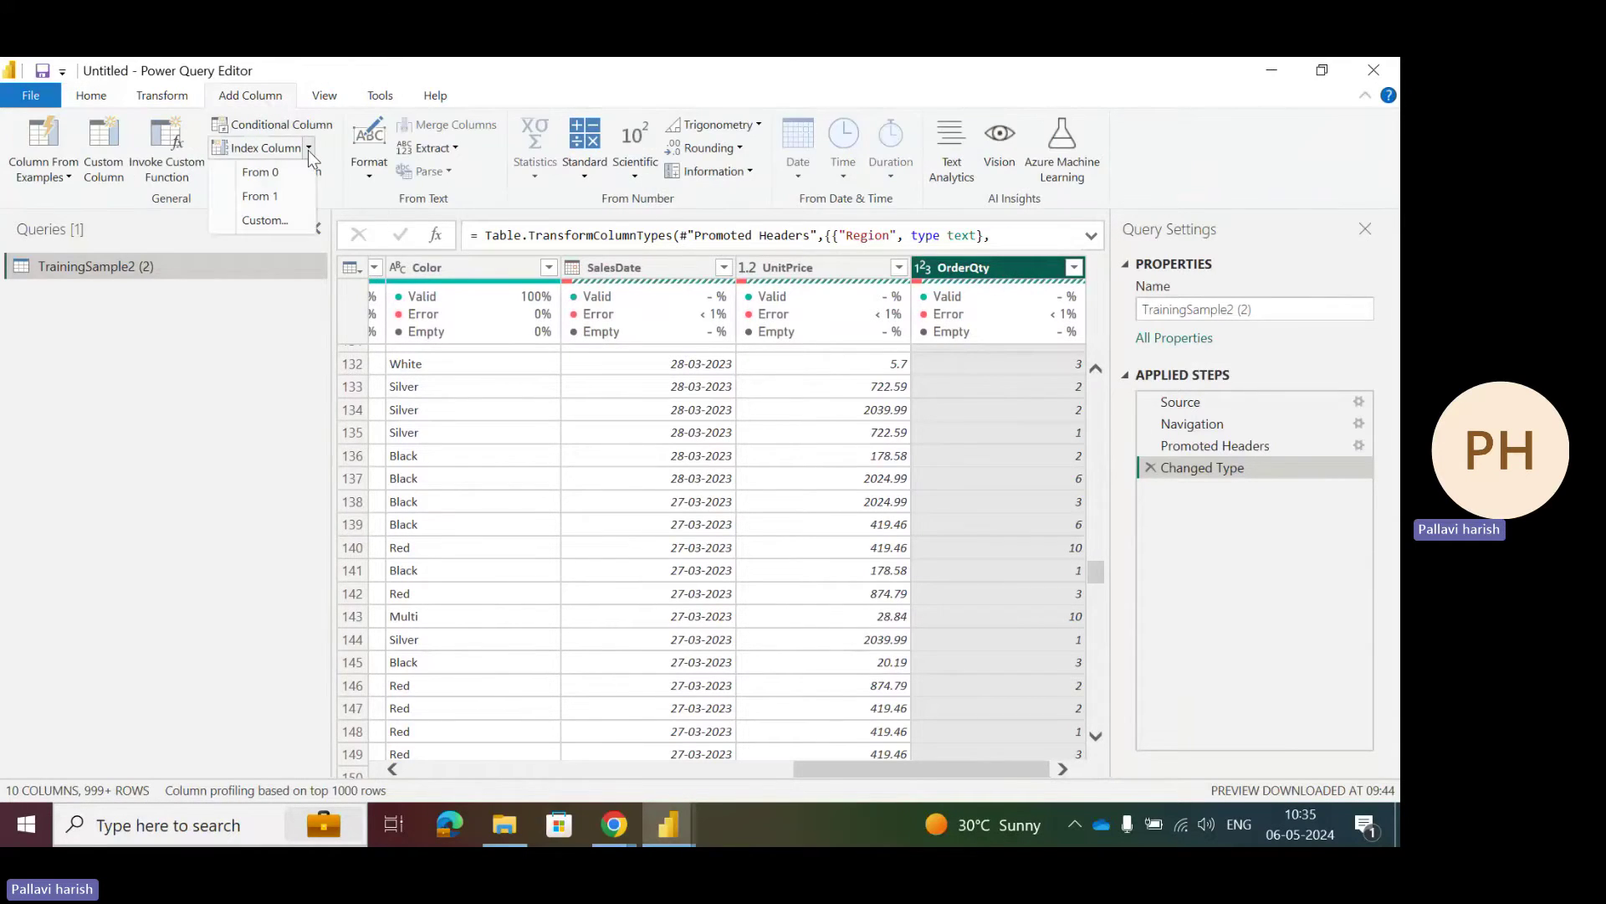
pyautogui.click(267, 196)
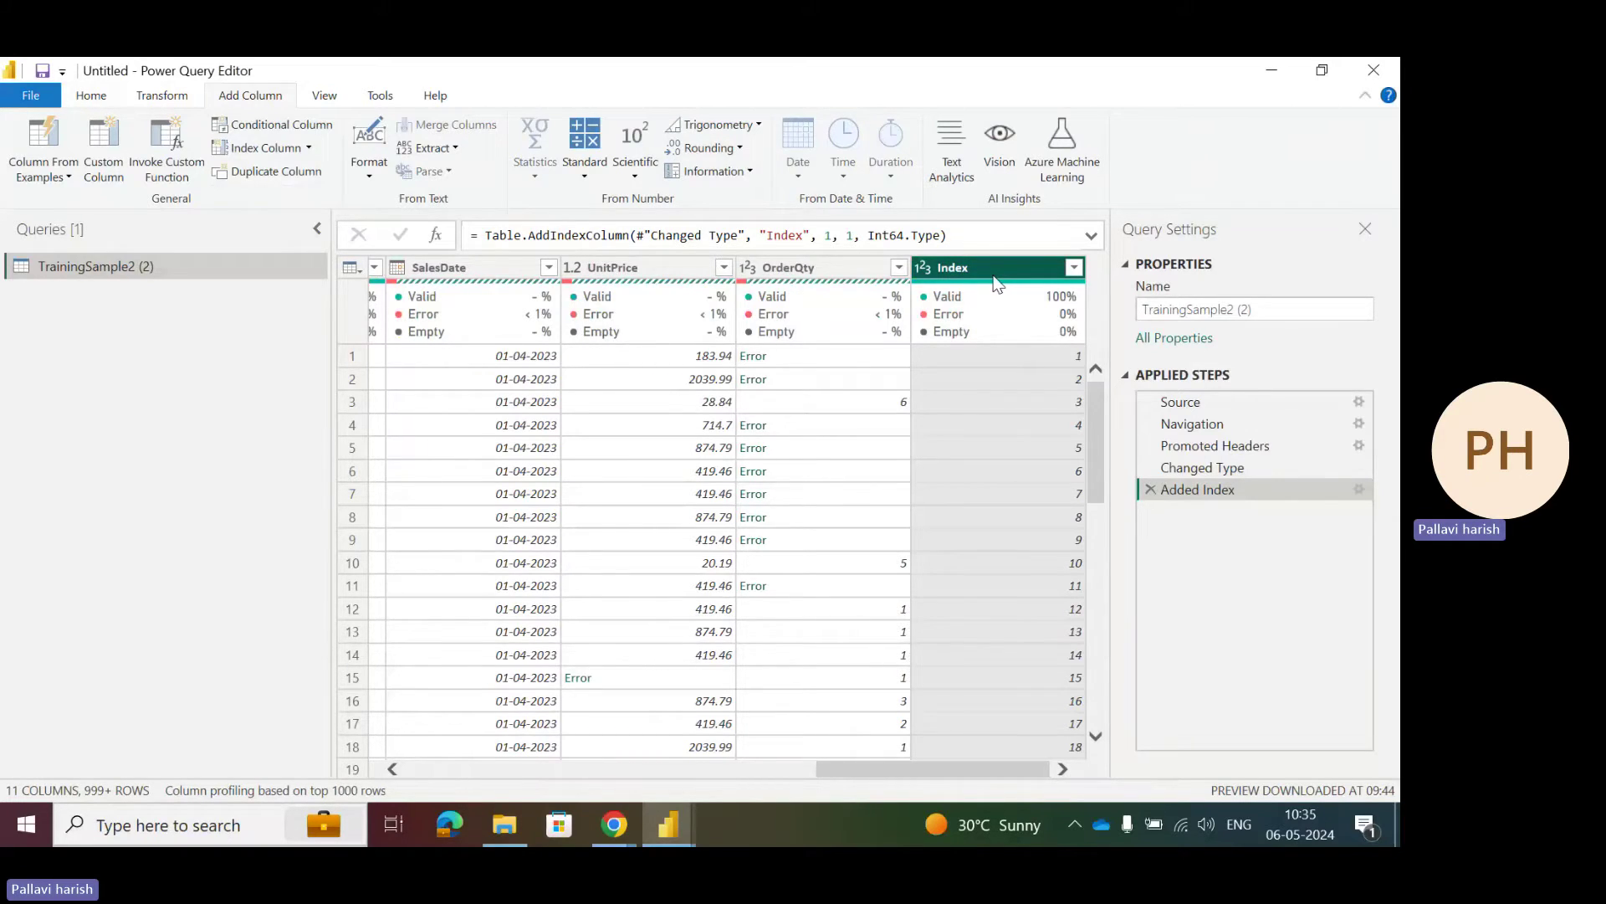
# Step: Keep only the table rows that contain an error in any column
pyautogui.click(350, 266)
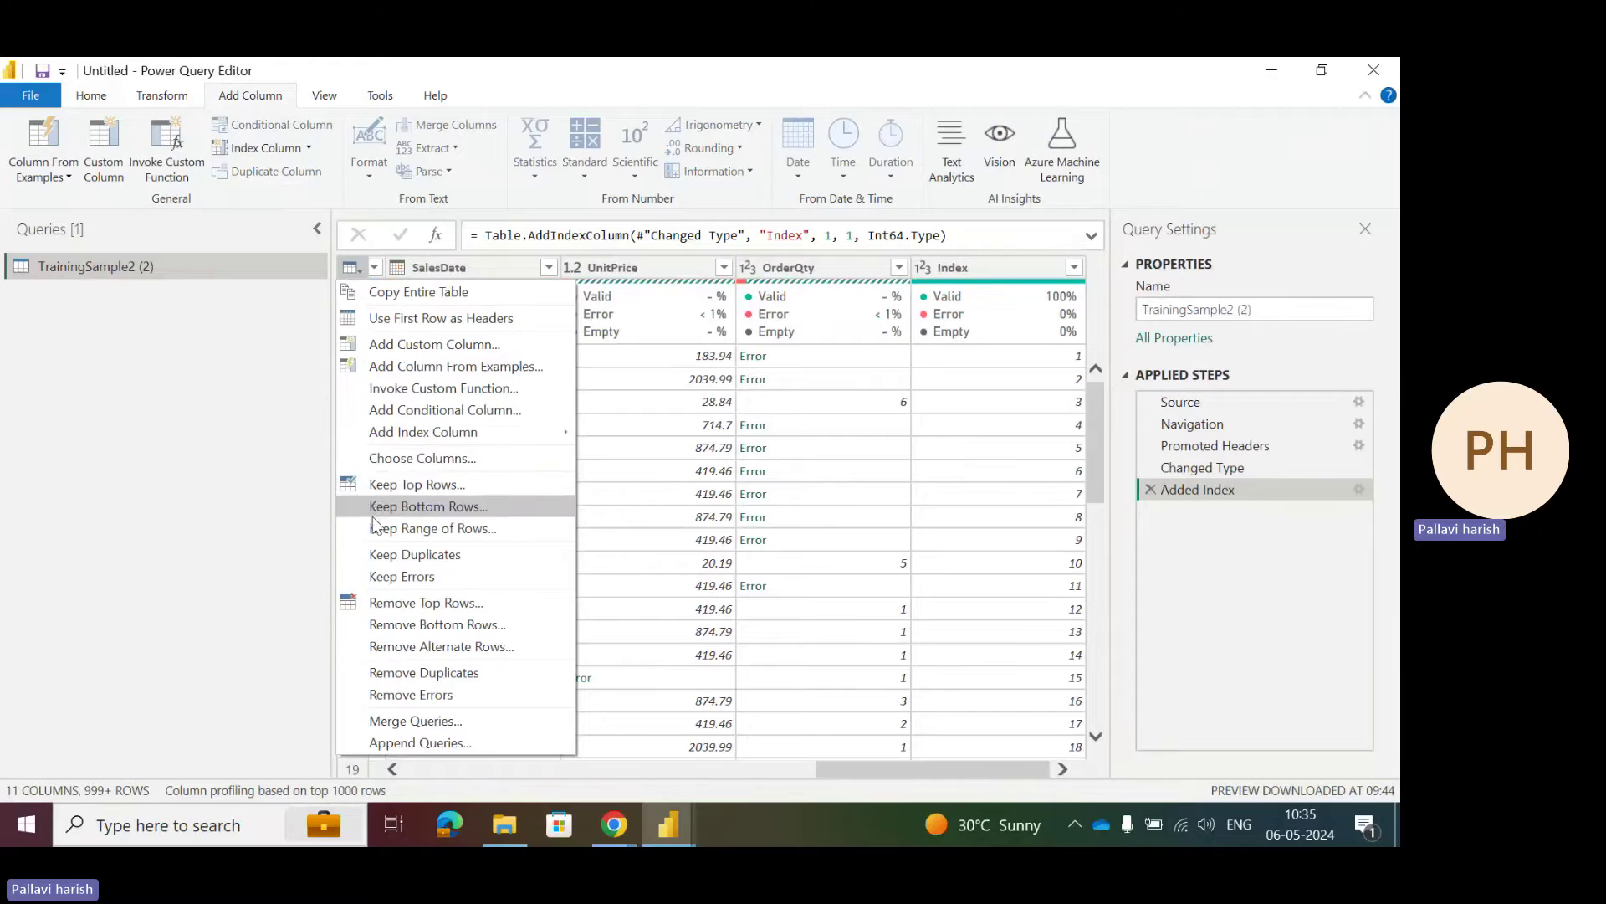
pyautogui.click(378, 576)
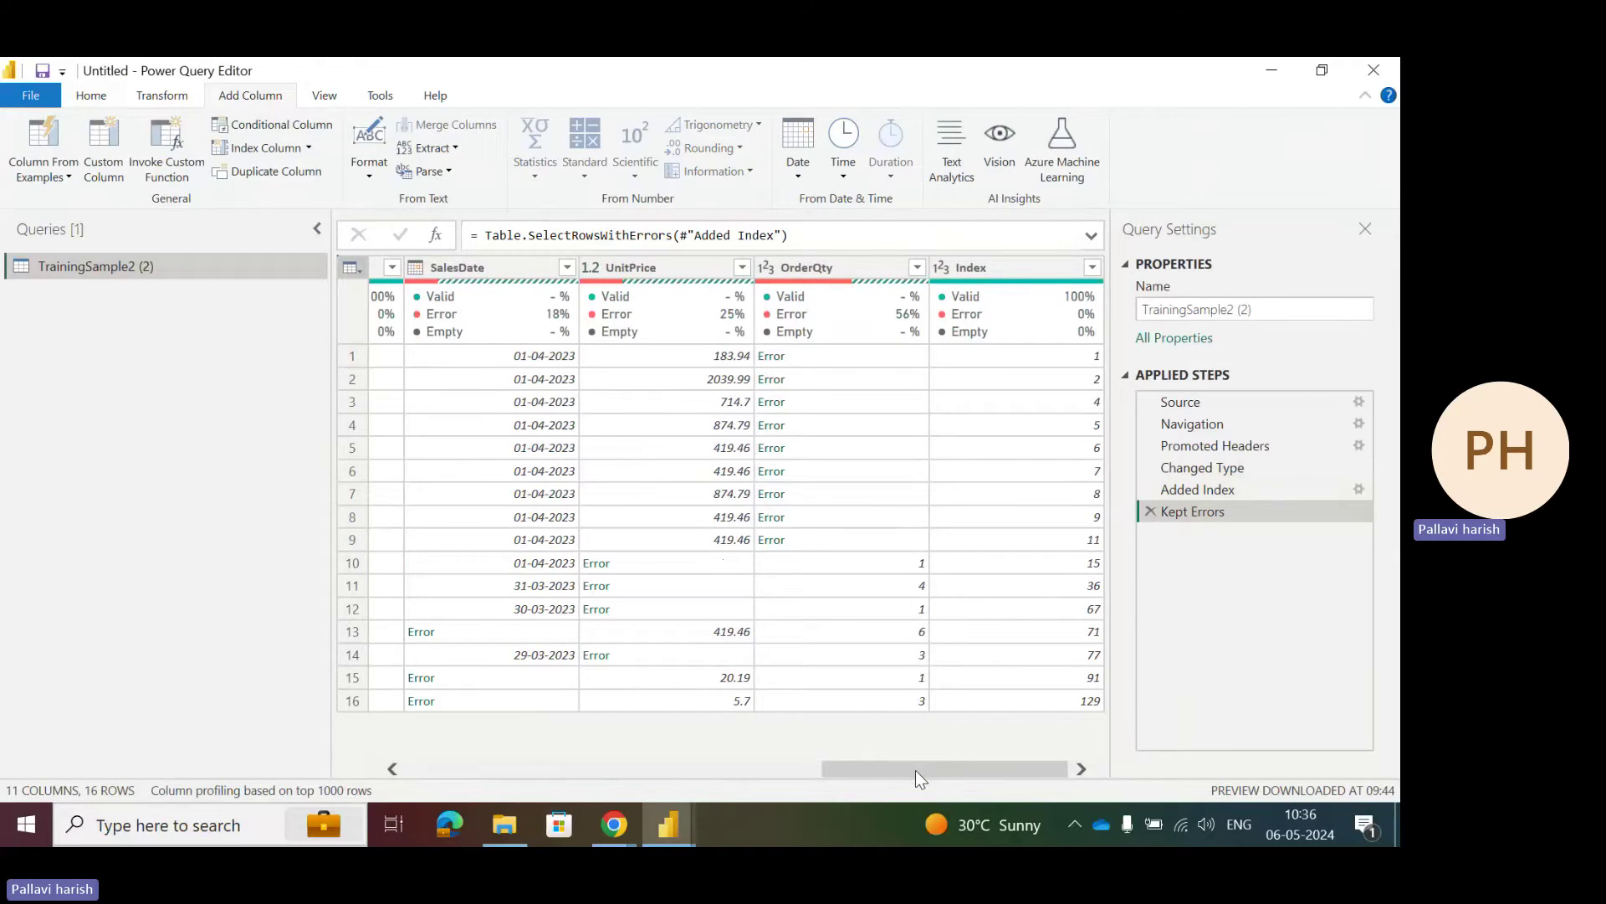
pyautogui.moveTo(915, 770); pyautogui.dragTo(446, 757)
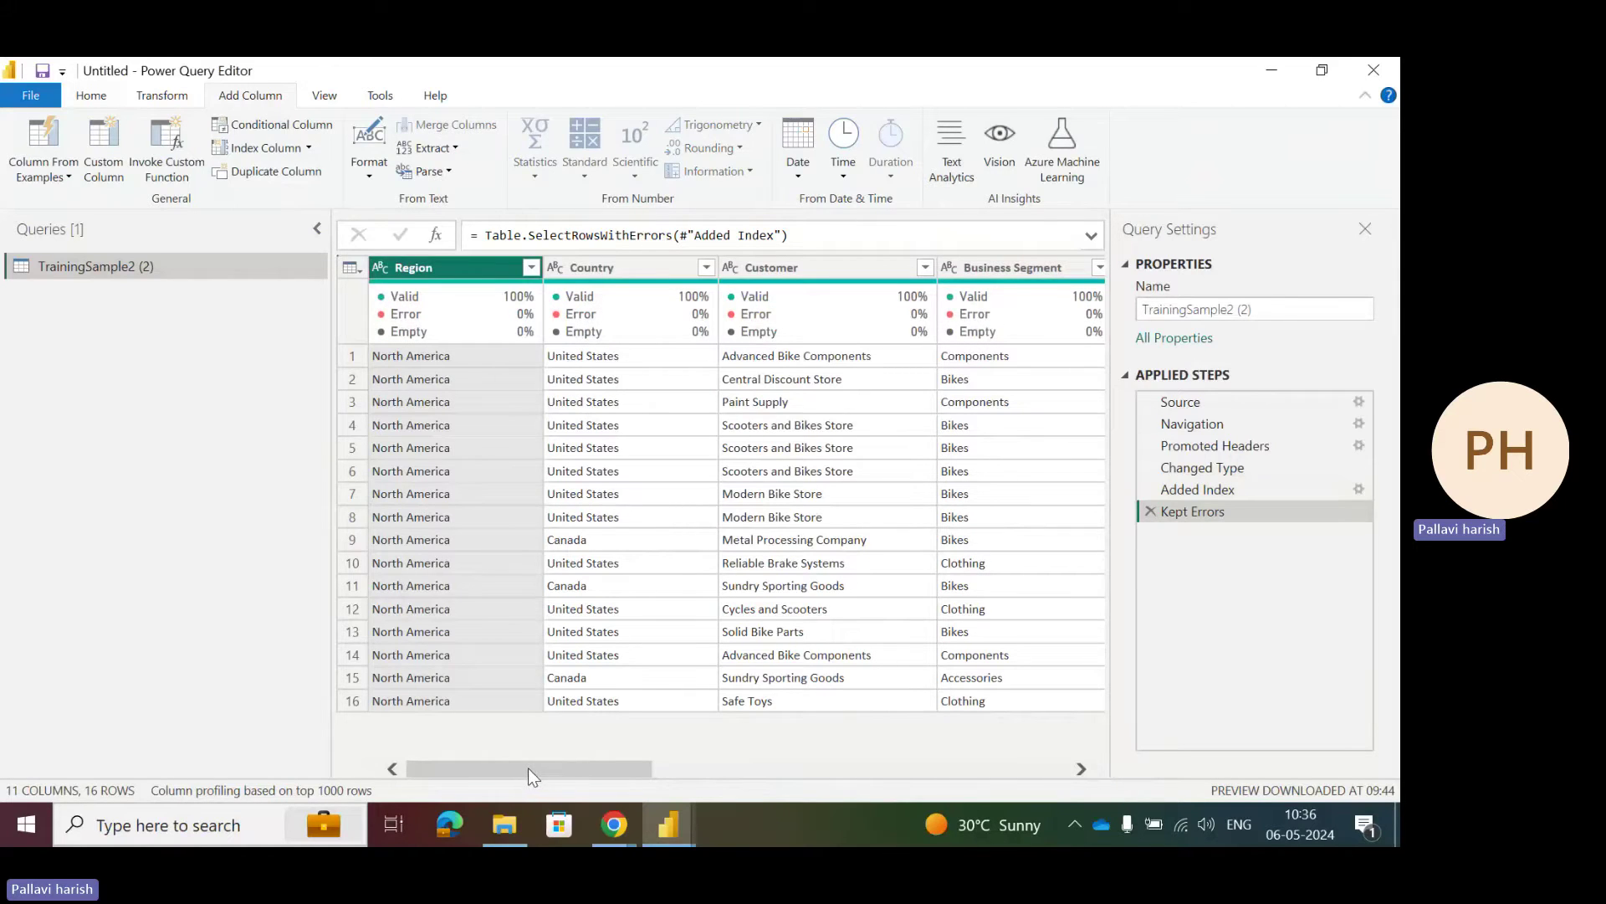
pyautogui.moveTo(529, 766); pyautogui.dragTo(870, 755)
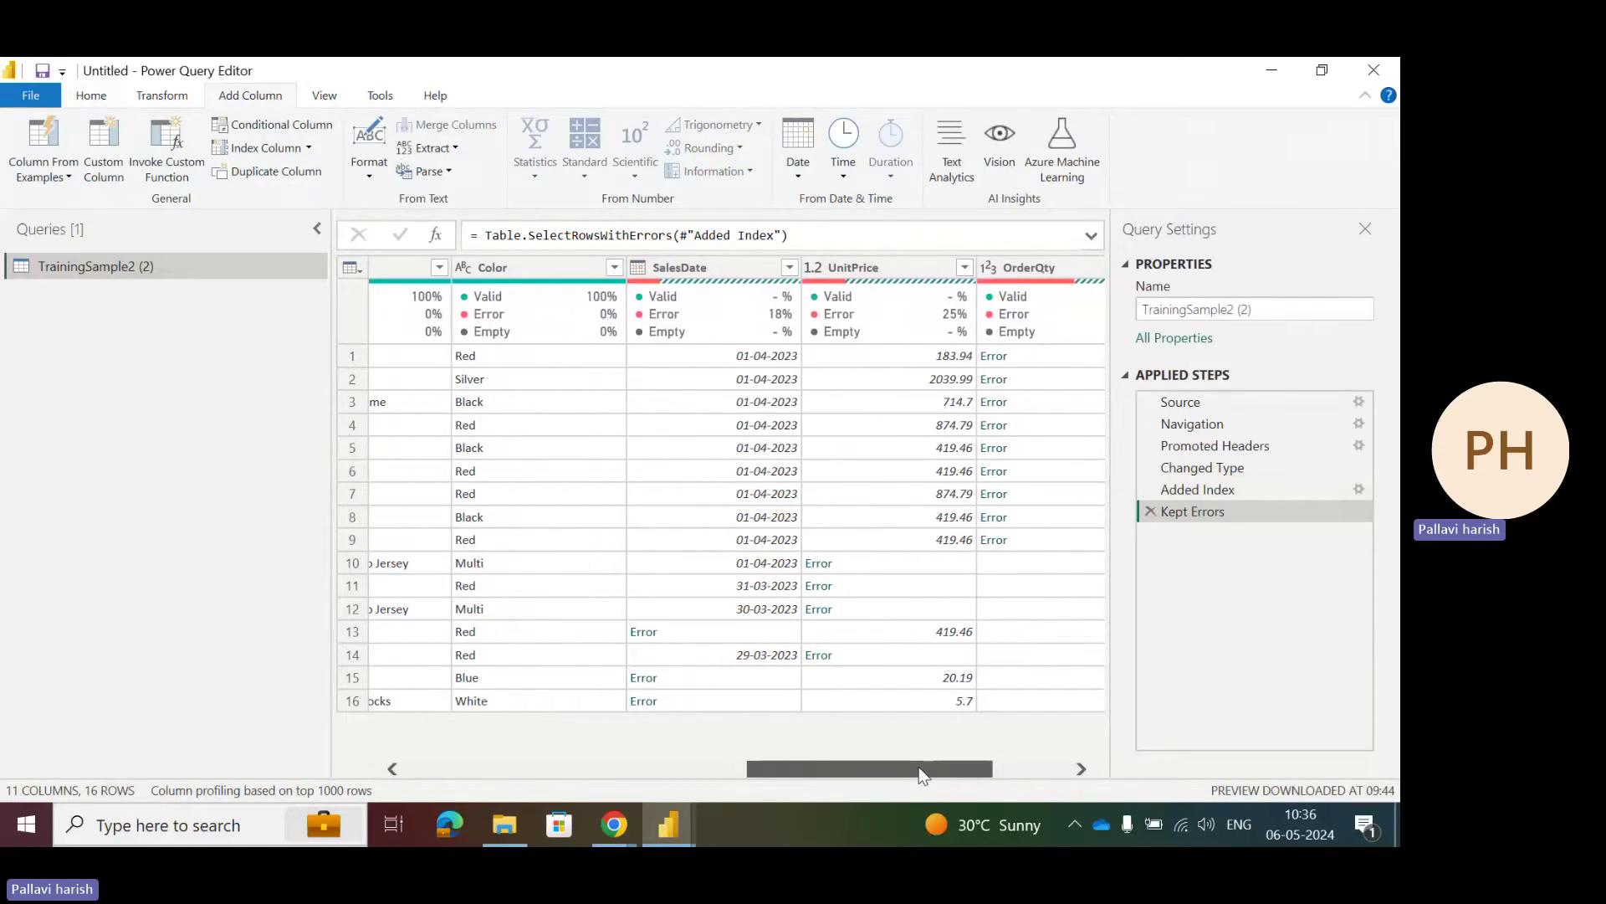
pyautogui.moveTo(919, 767); pyautogui.dragTo(994, 766)
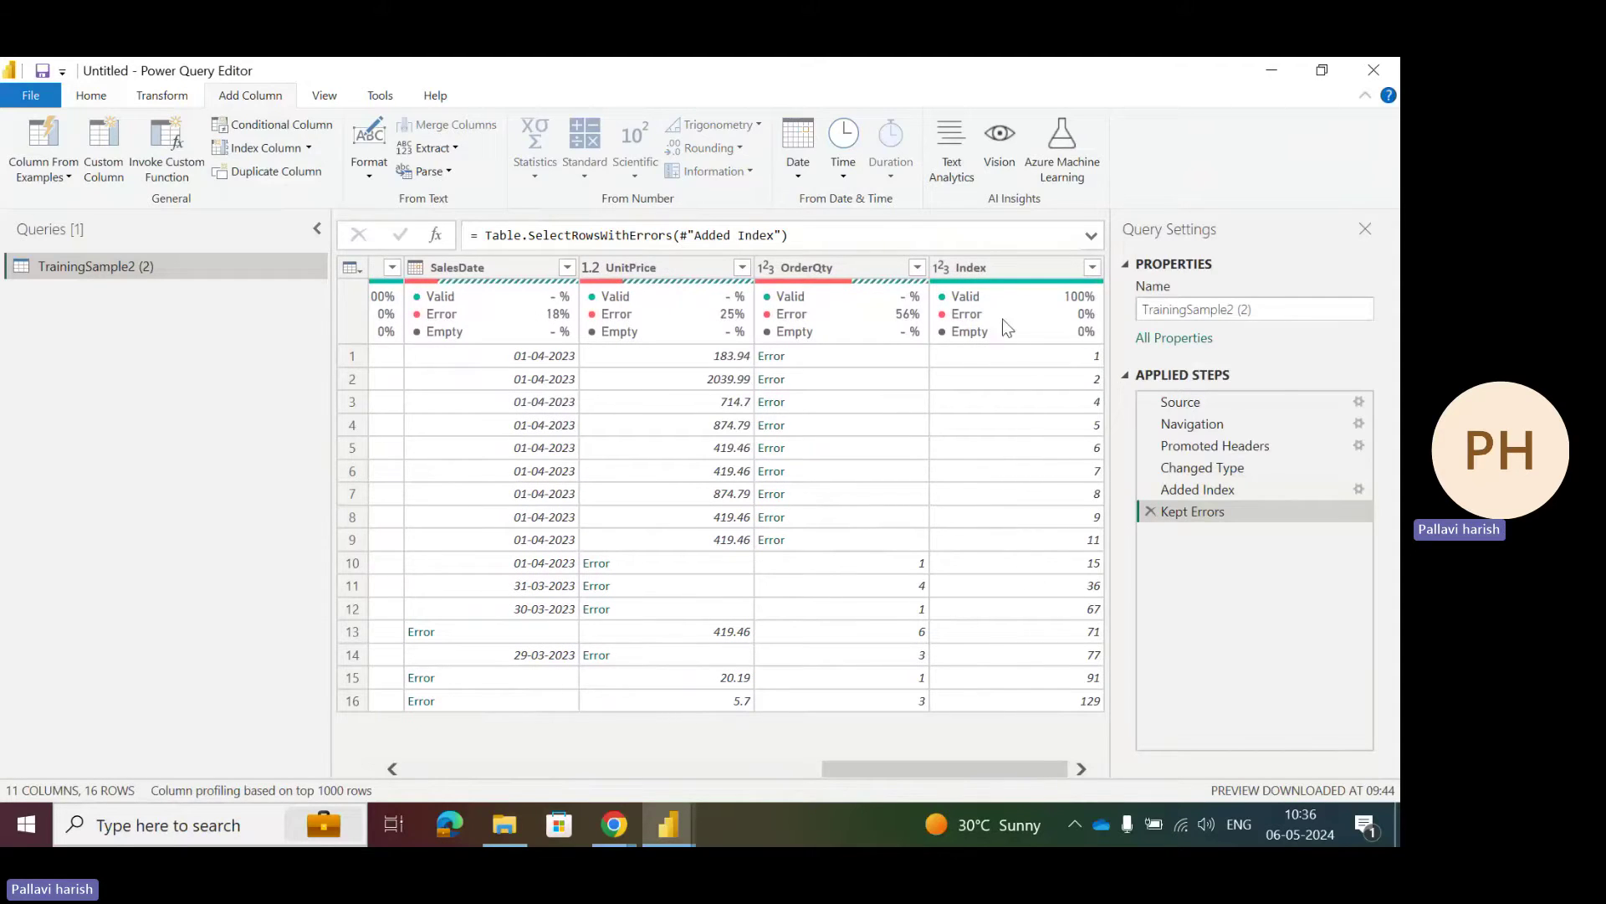
# Step: Unpivot all columns other than the Index column
pyautogui.click(980, 270)
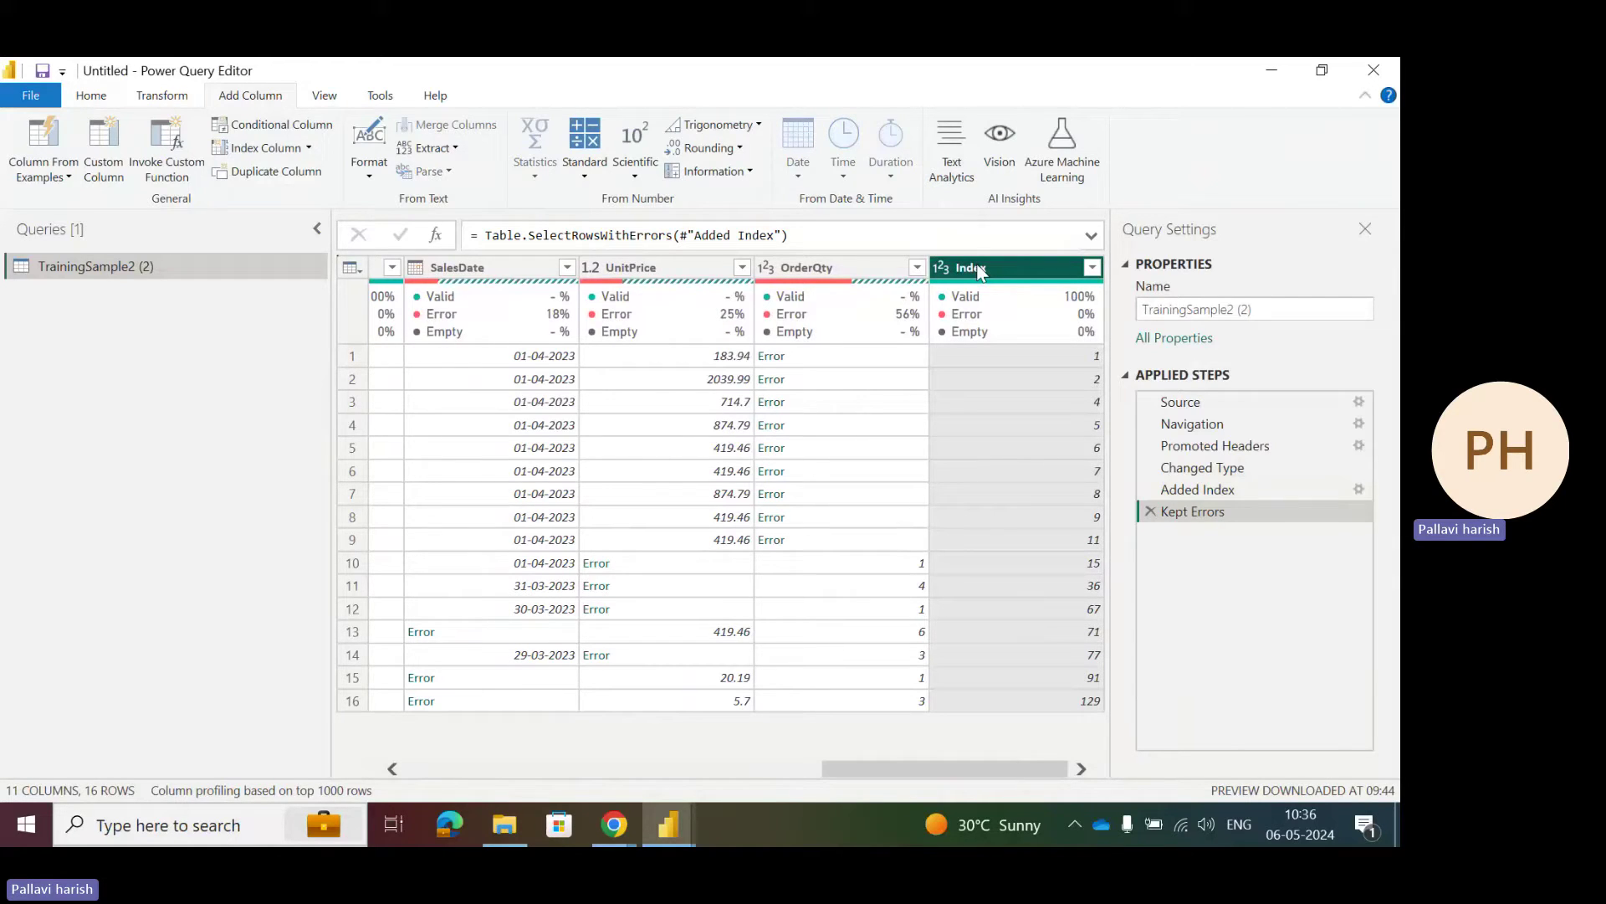
pyautogui.rightClick(981, 269)
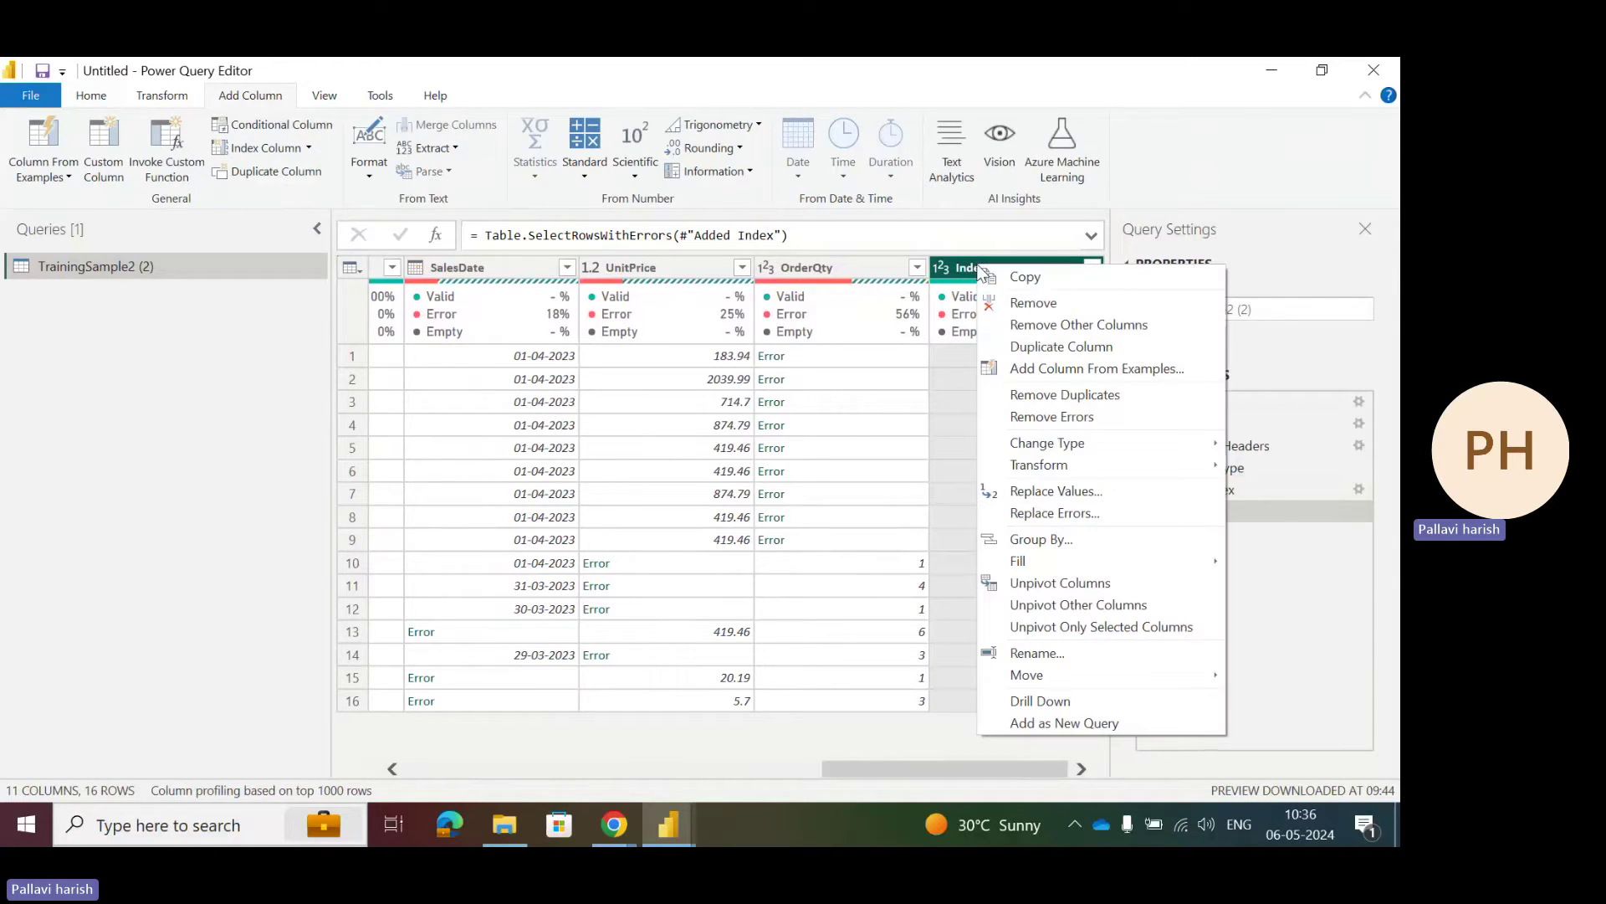
pyautogui.click(1097, 604)
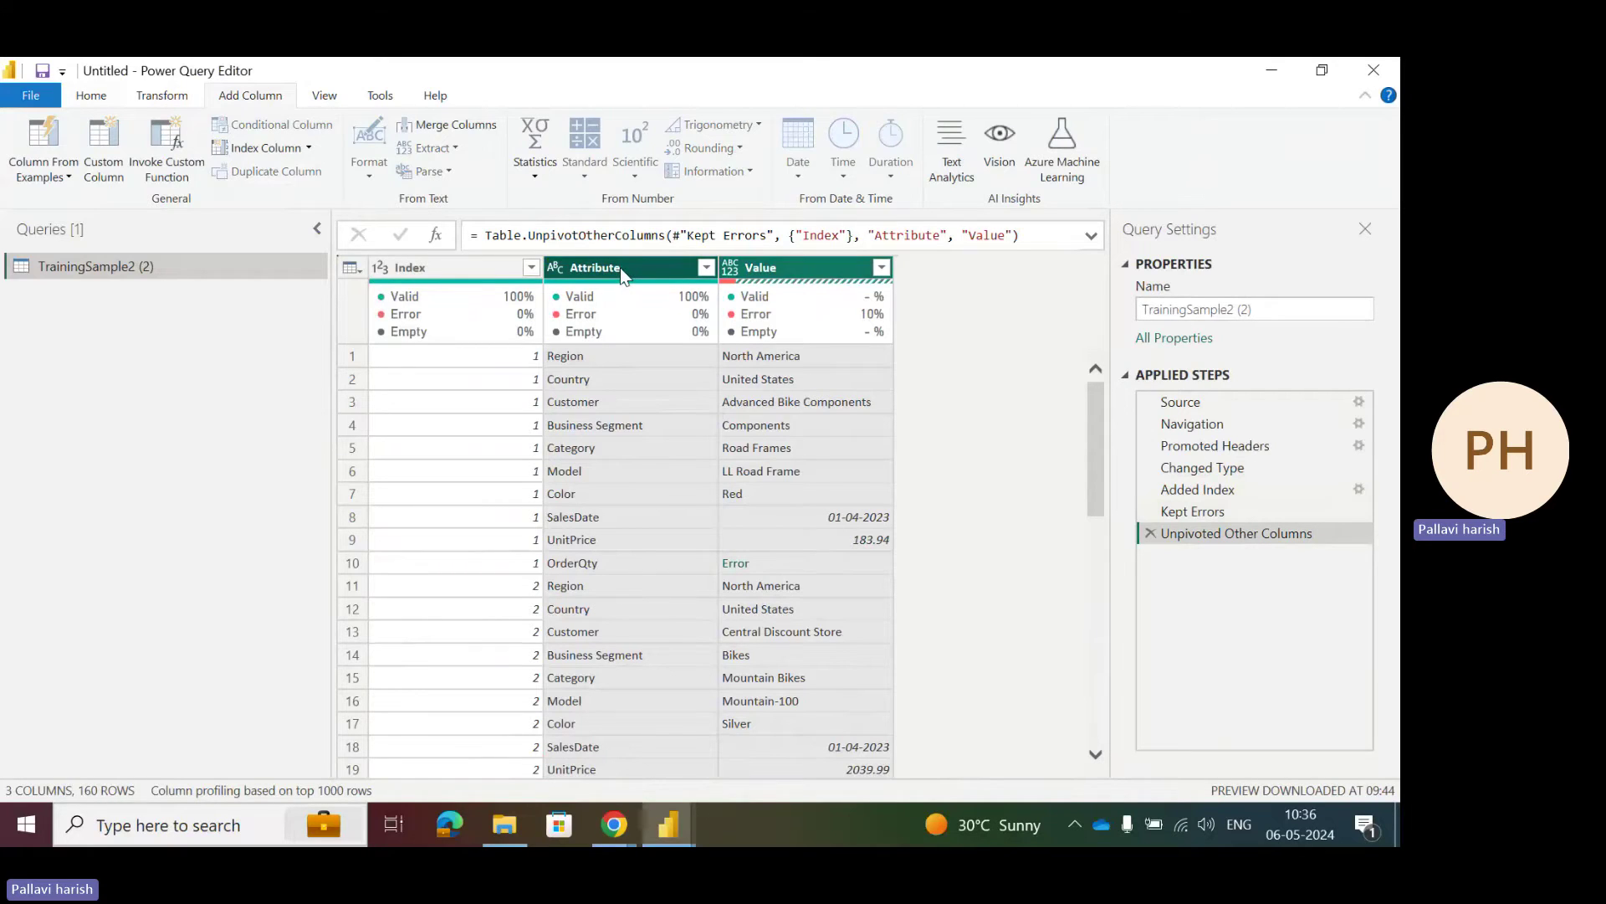
# Step: Rename the unpivoted Attribute column to Colnames by editing the unpivot step's formula
pyautogui.click(939, 236)
pyautogui.press('BackSpace')
pyautogui.press('BackSpace')
pyautogui.press('BackSpace')
pyautogui.press('BackSpace')
pyautogui.press('BackSpace')
pyautogui.press('BackSpace')
pyautogui.press('BackSpace')
pyautogui.press('BackSpace')
pyautogui.press('BackSpace')
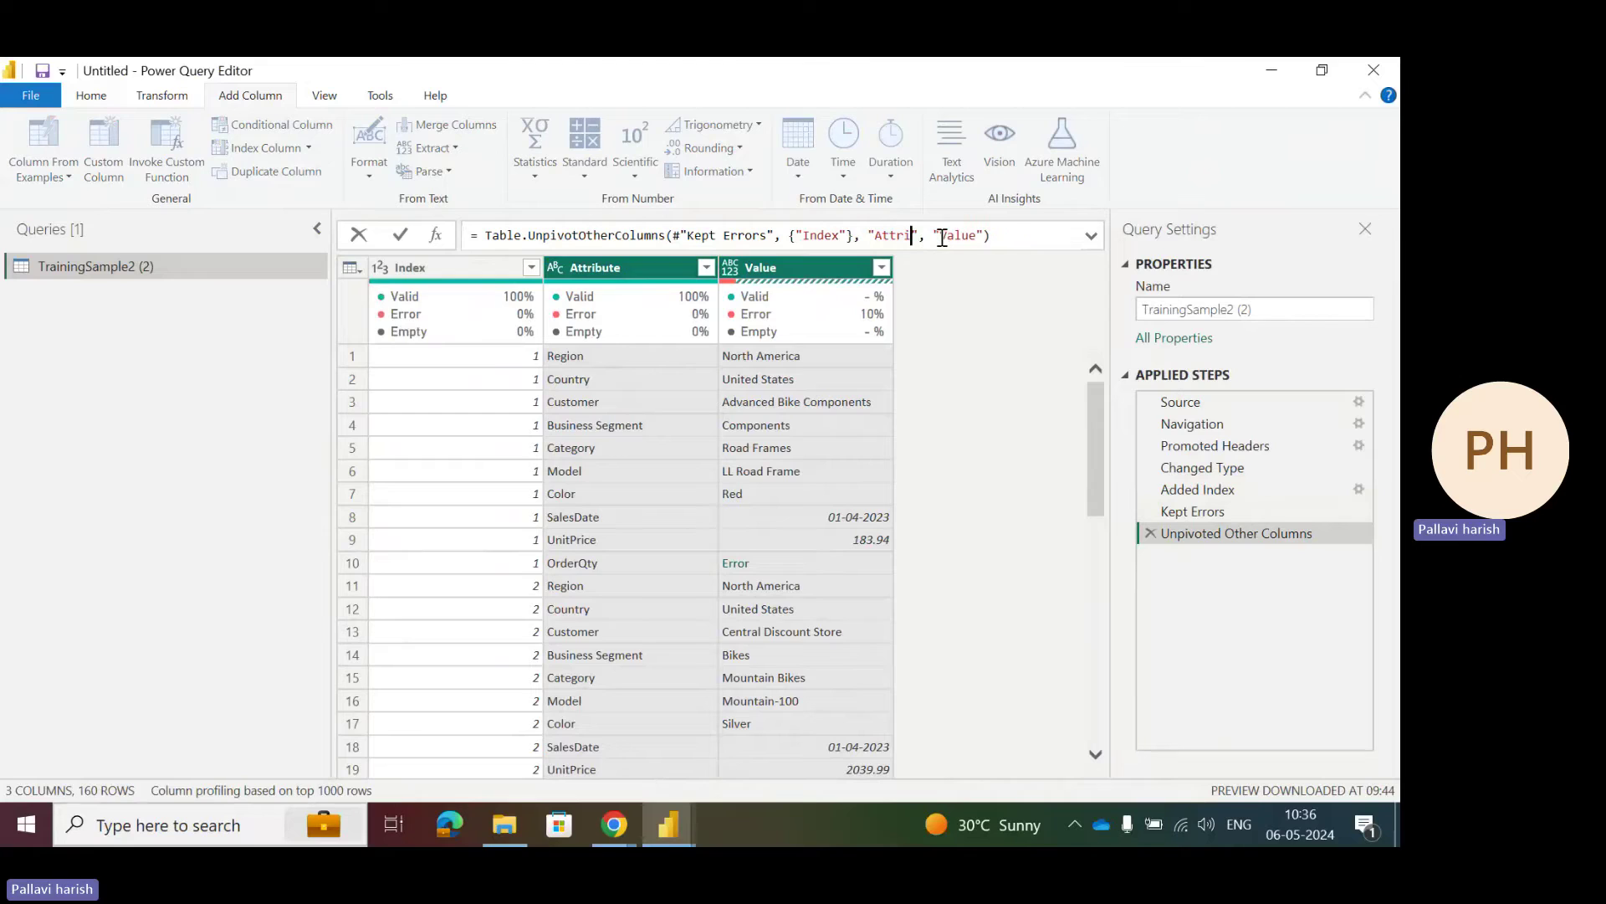
pyautogui.write('Colnames')
pyautogui.press('Return')
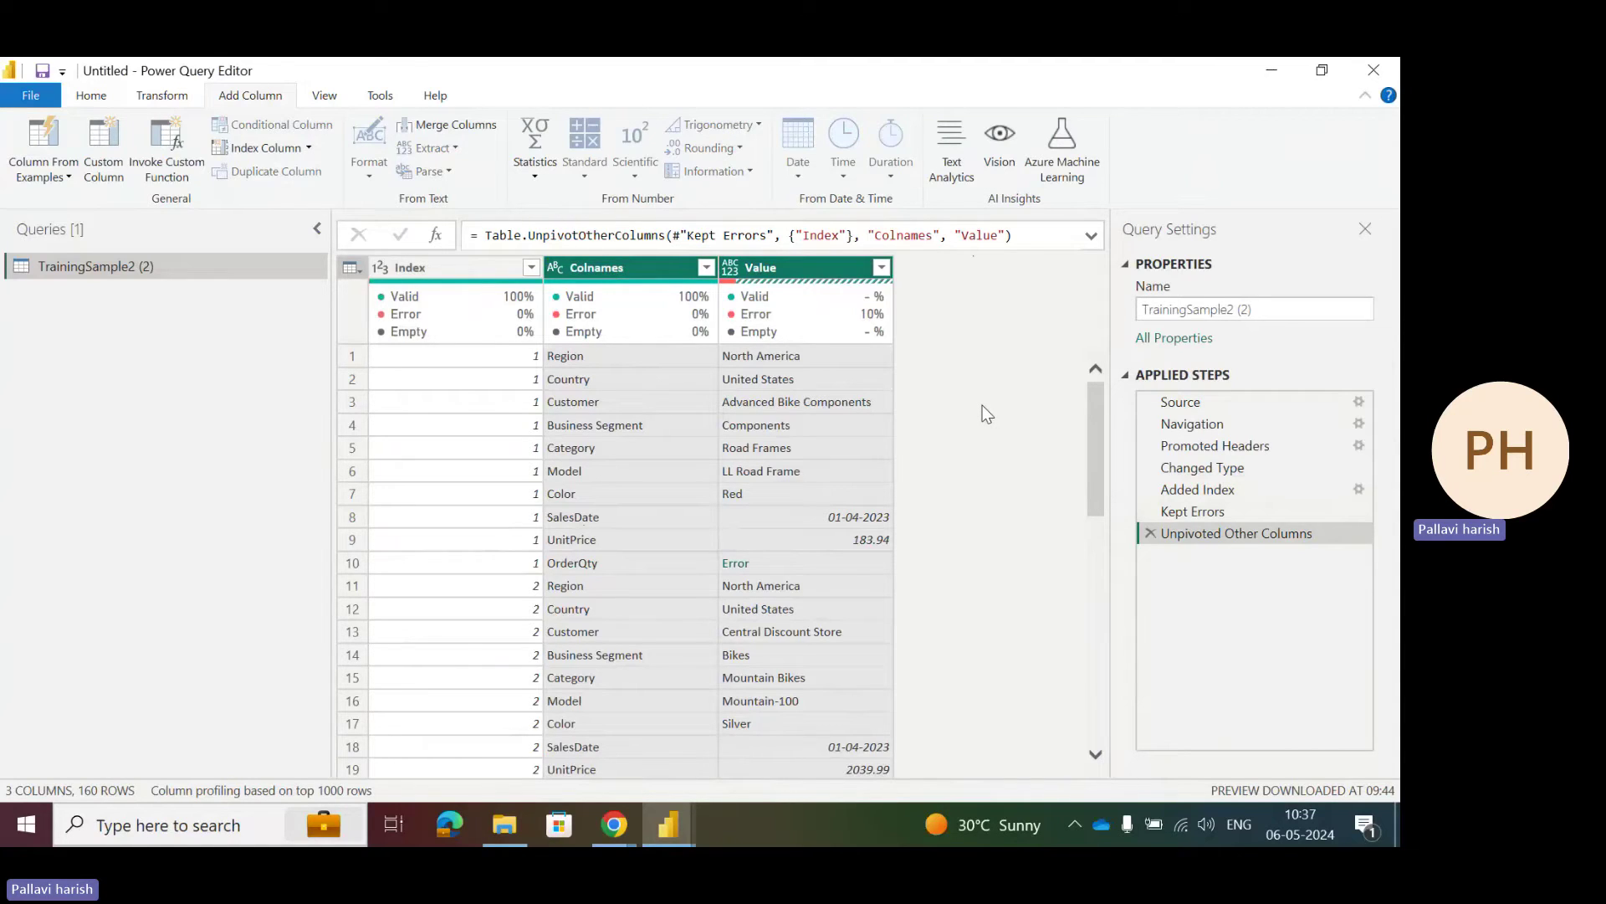
# Step: Keep only the rows that have errors in the Value column
pyautogui.click(811, 274)
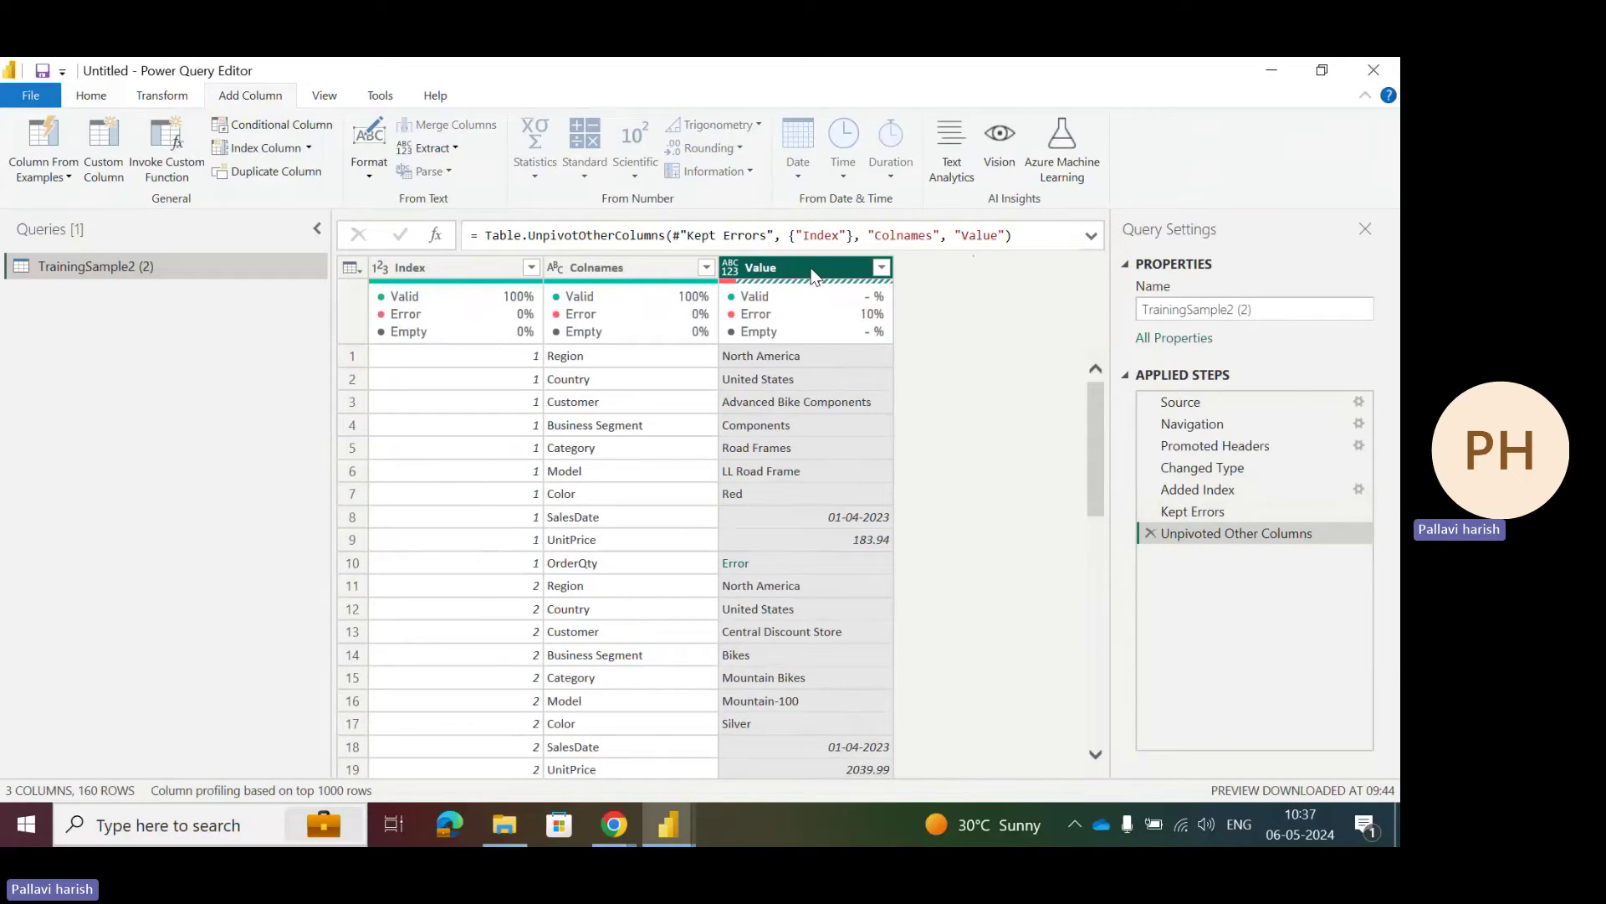
pyautogui.click(92, 96)
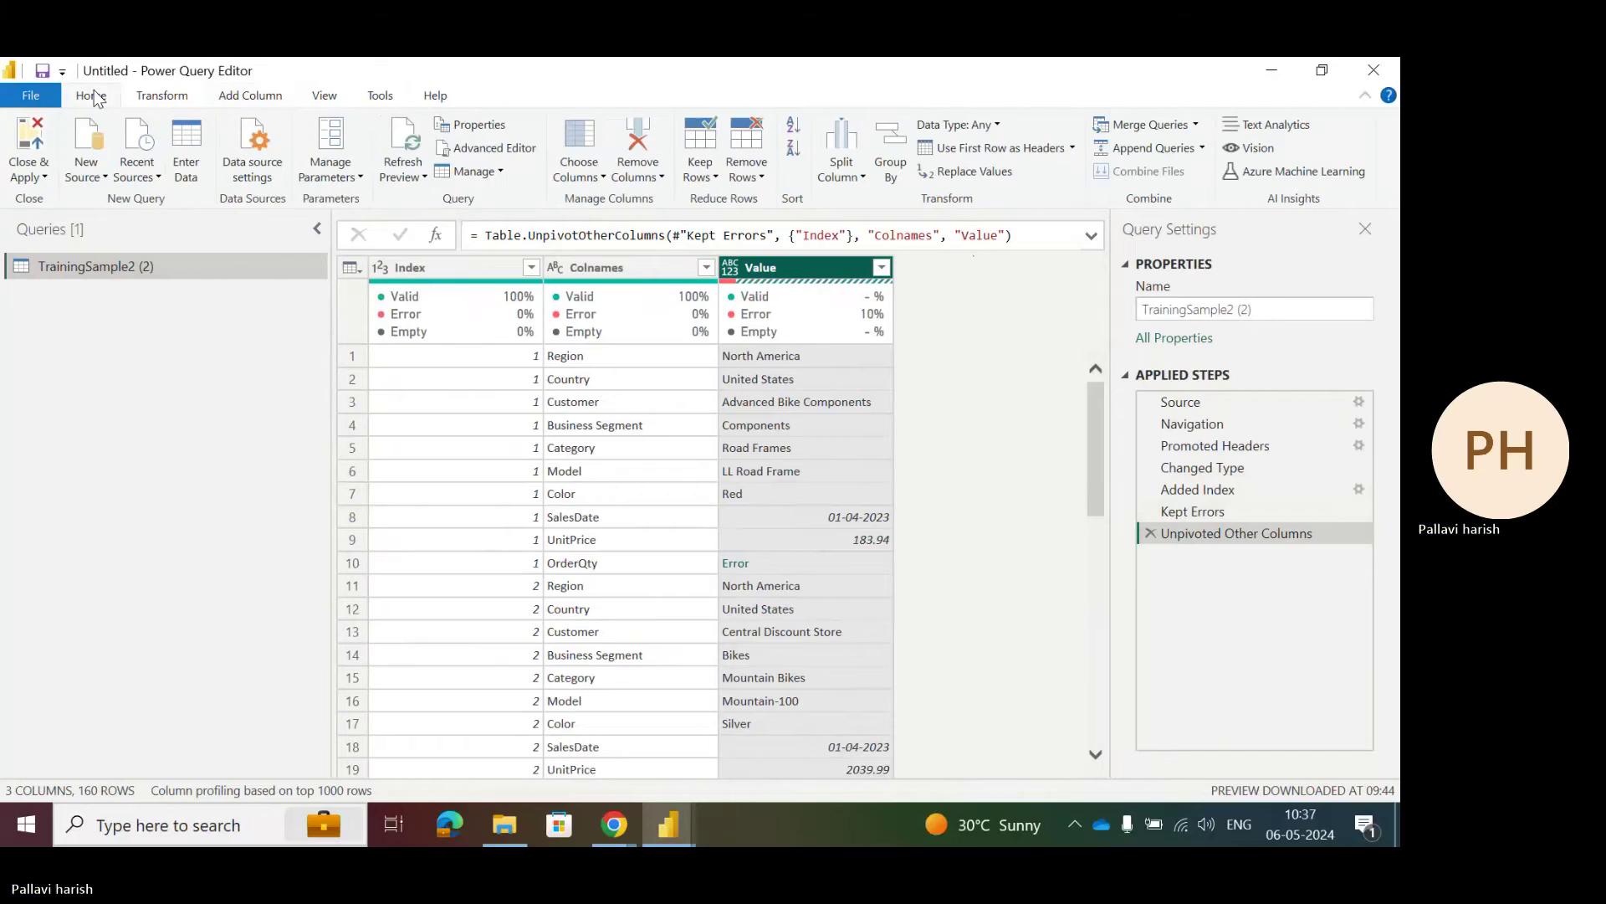
pyautogui.click(716, 177)
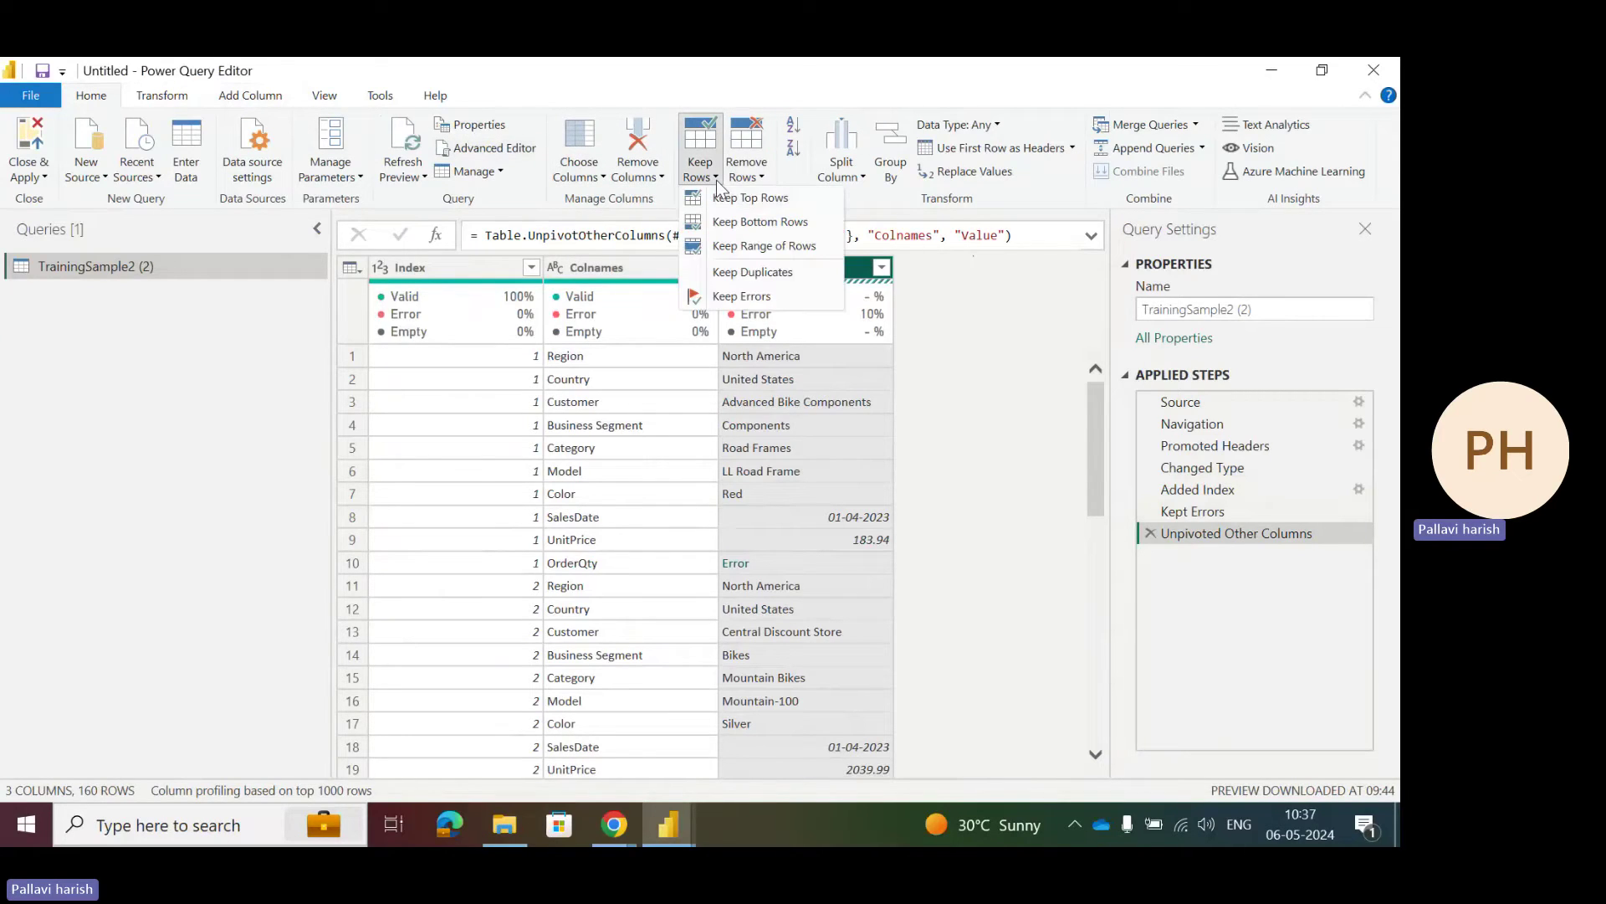
pyautogui.click(725, 297)
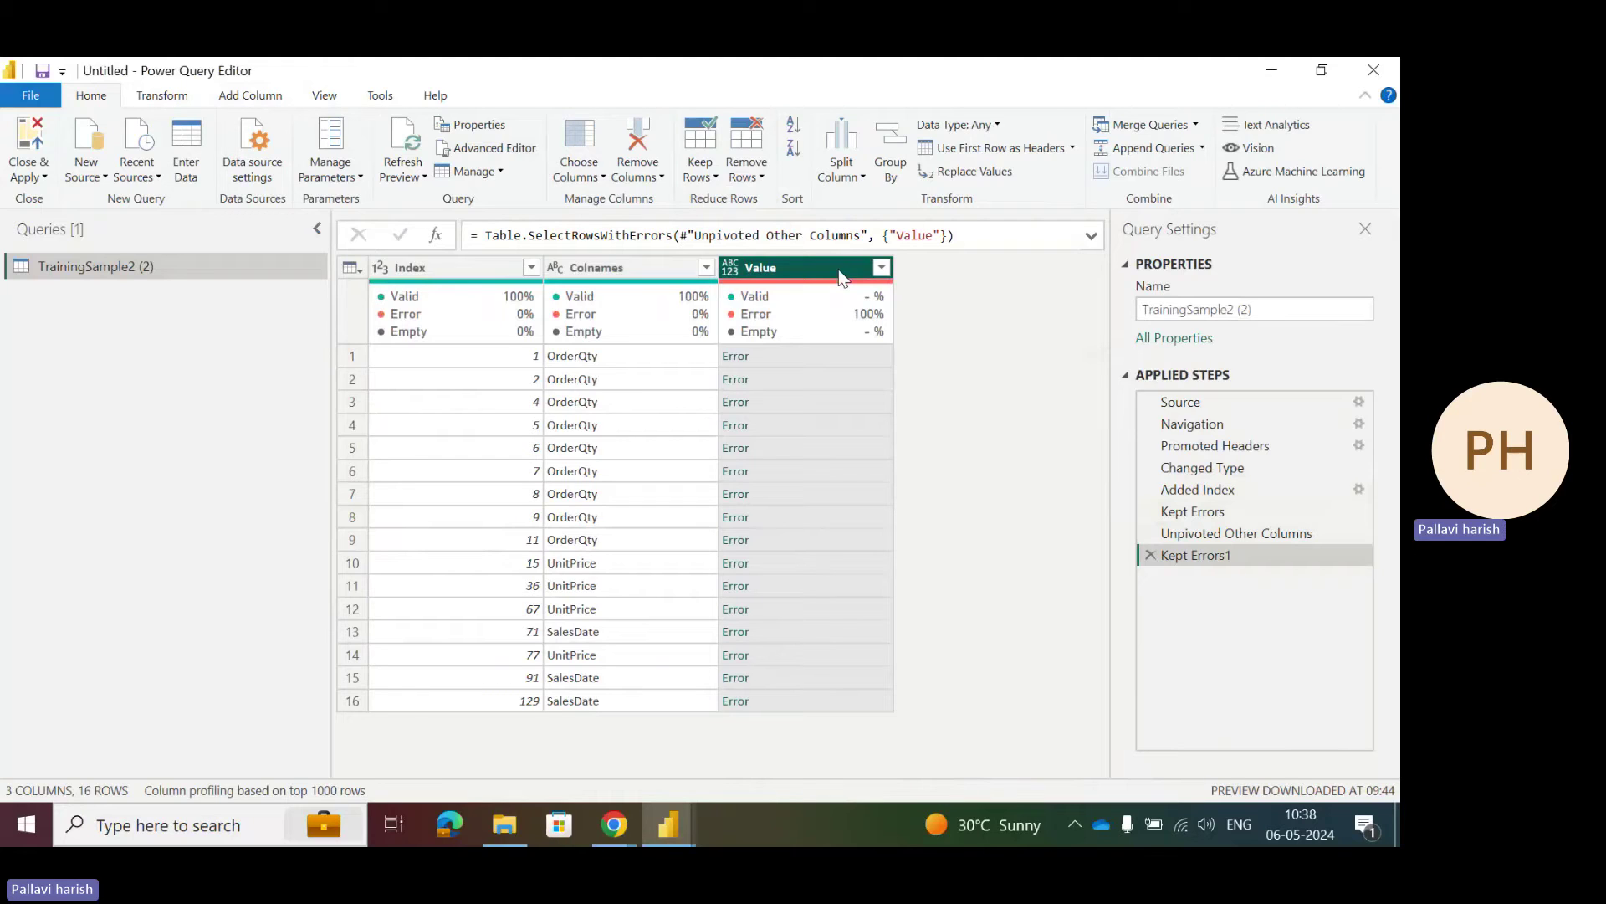
# Step: Add a custom column named Custom with the formula try[Value]
pyautogui.click(247, 97)
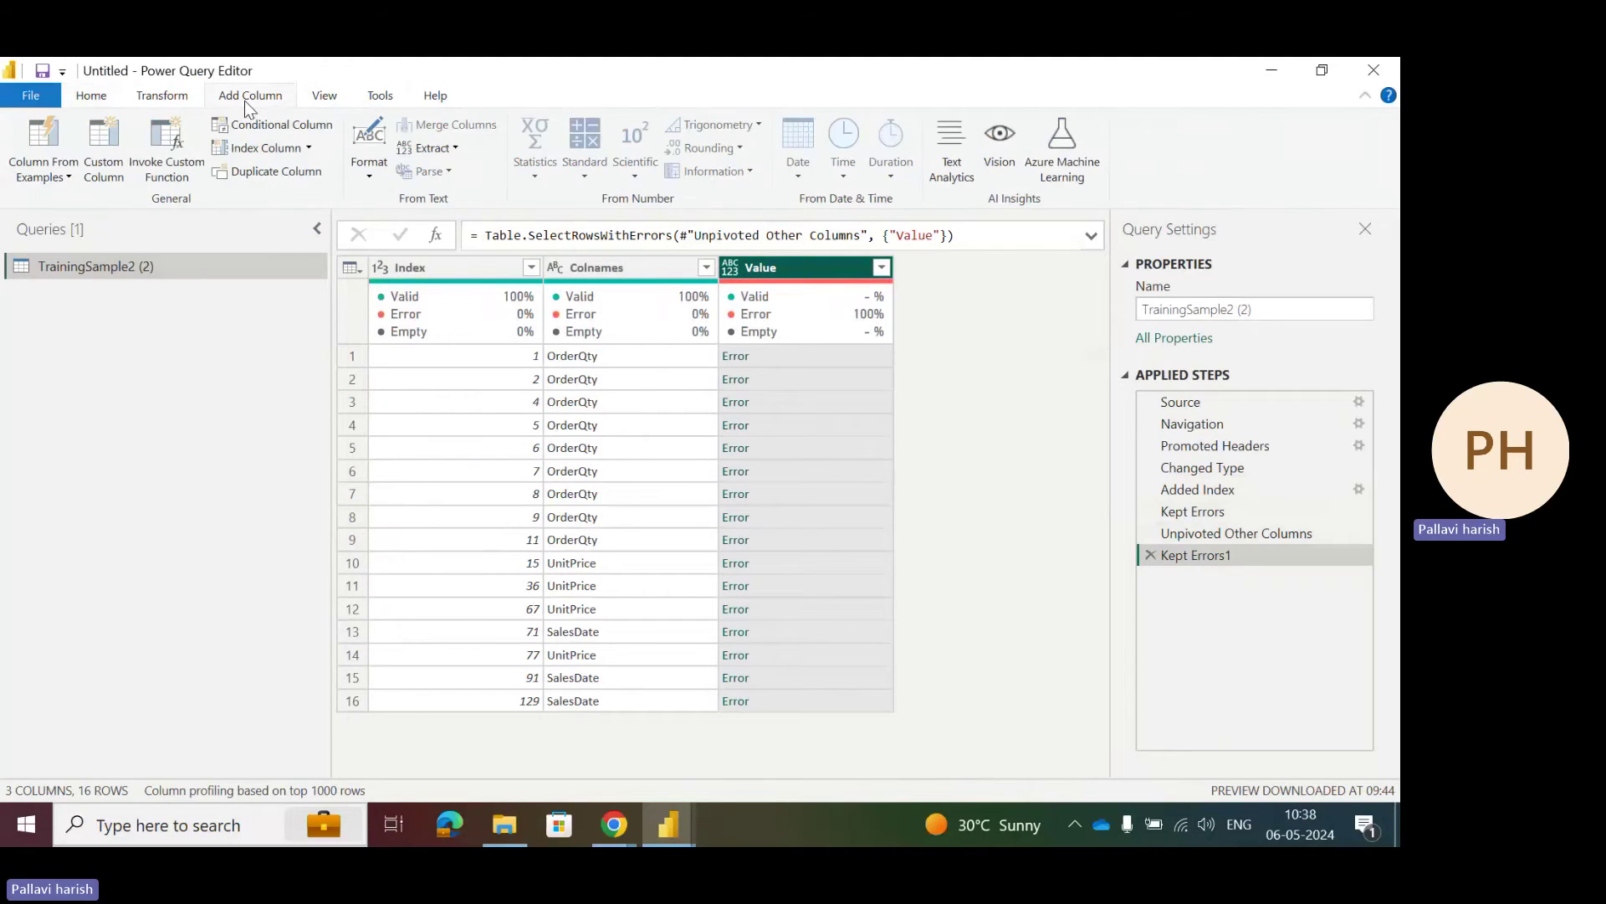
pyautogui.click(114, 142)
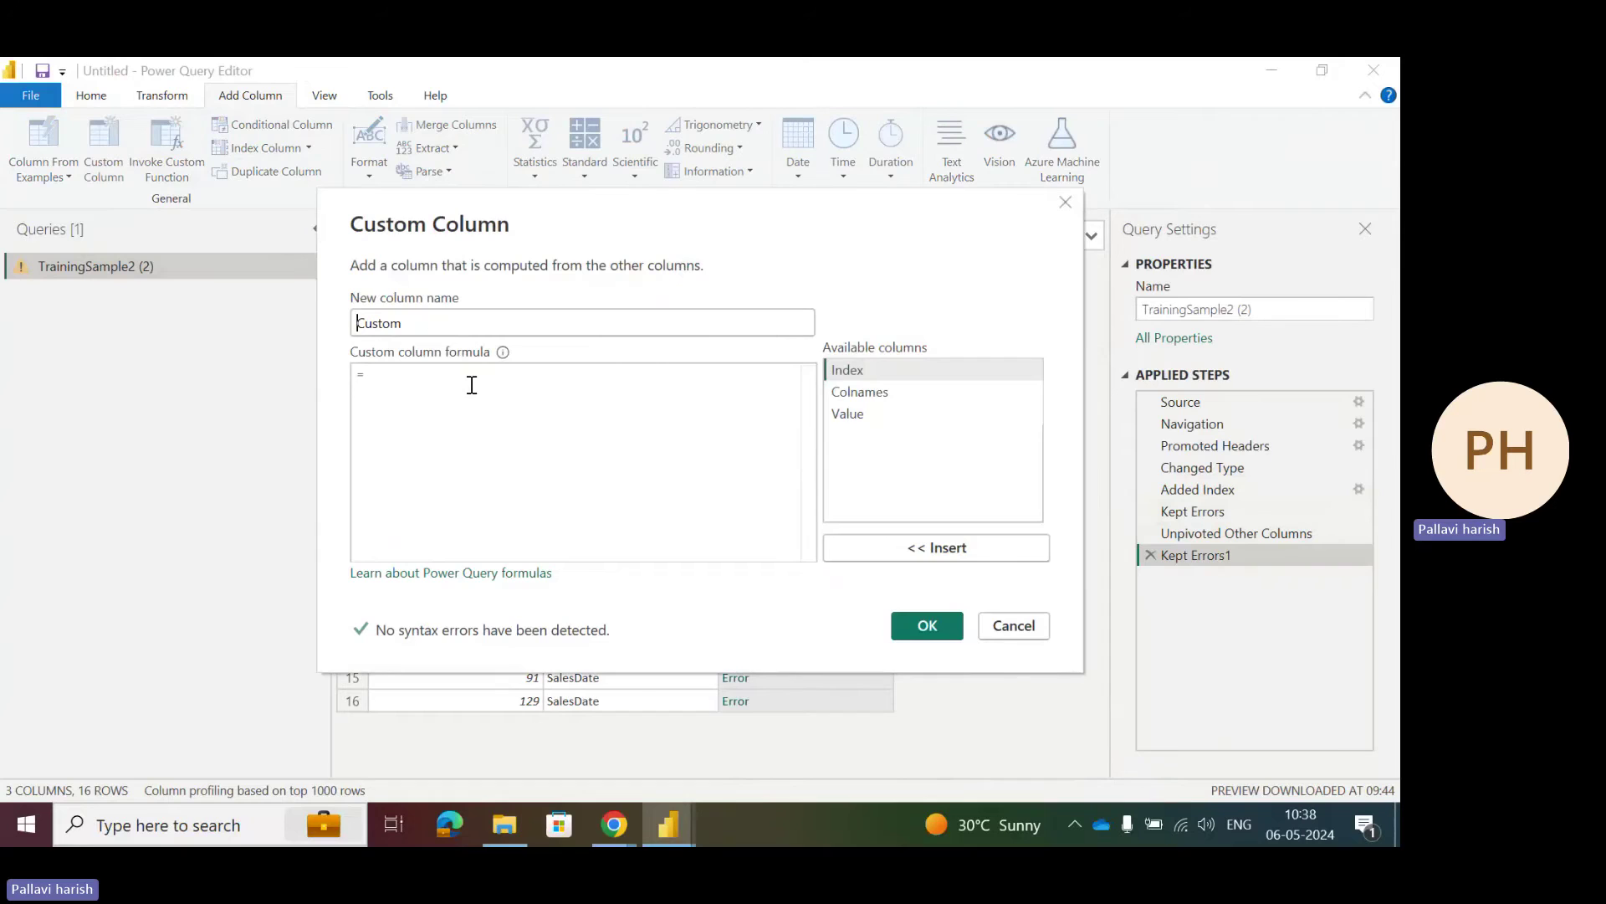
pyautogui.write('try')
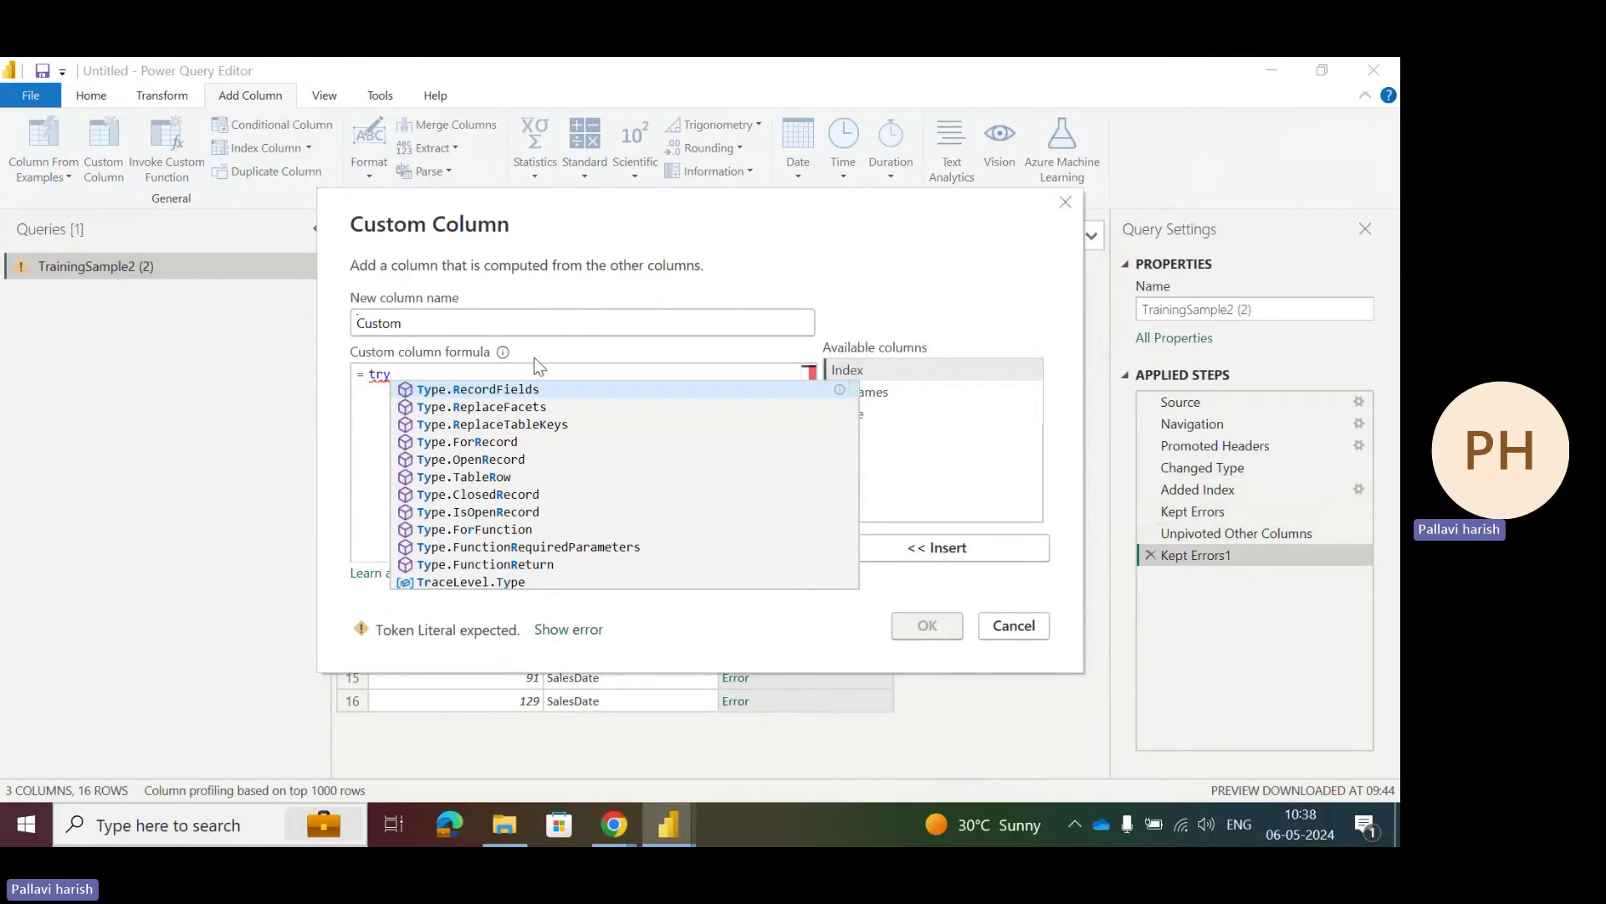
pyautogui.click(887, 417)
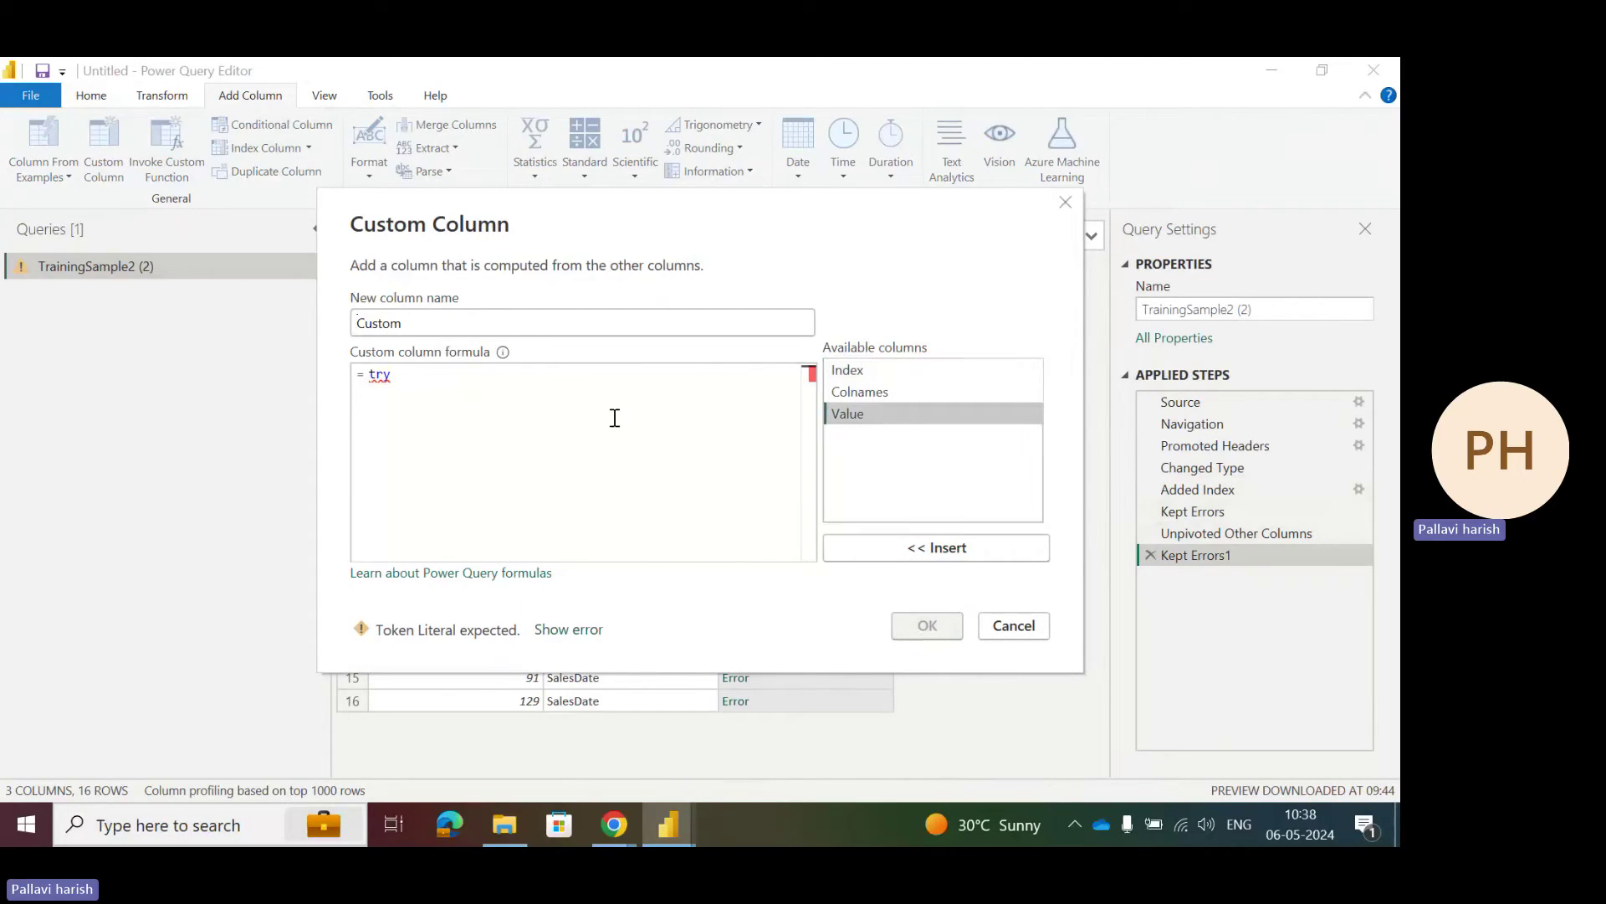
pyautogui.click(915, 548)
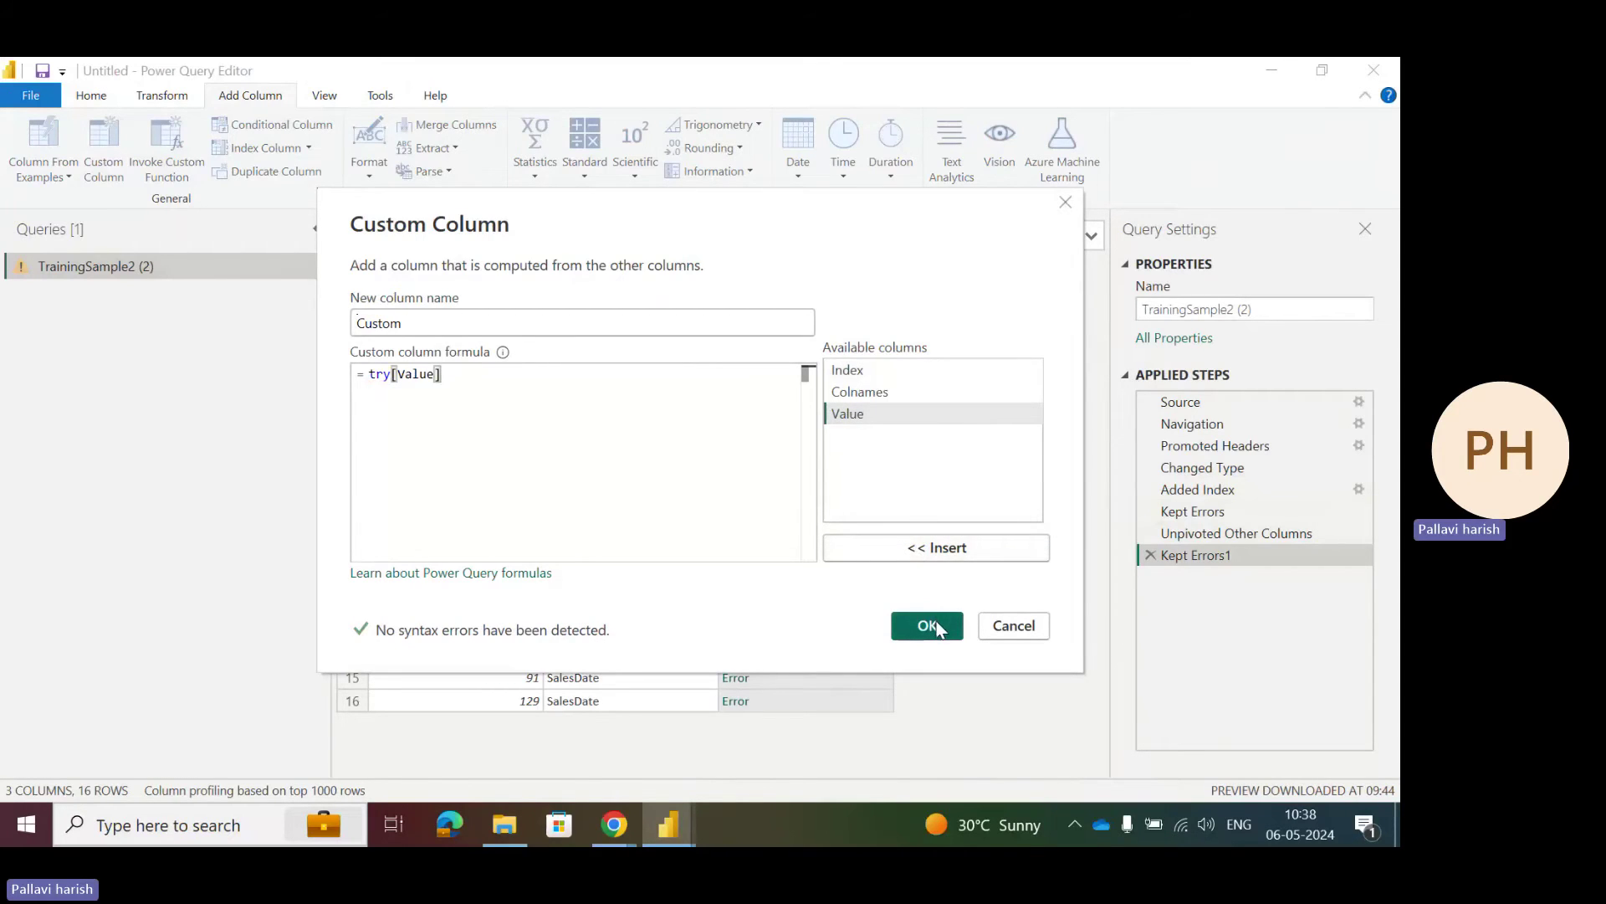
pyautogui.click(933, 625)
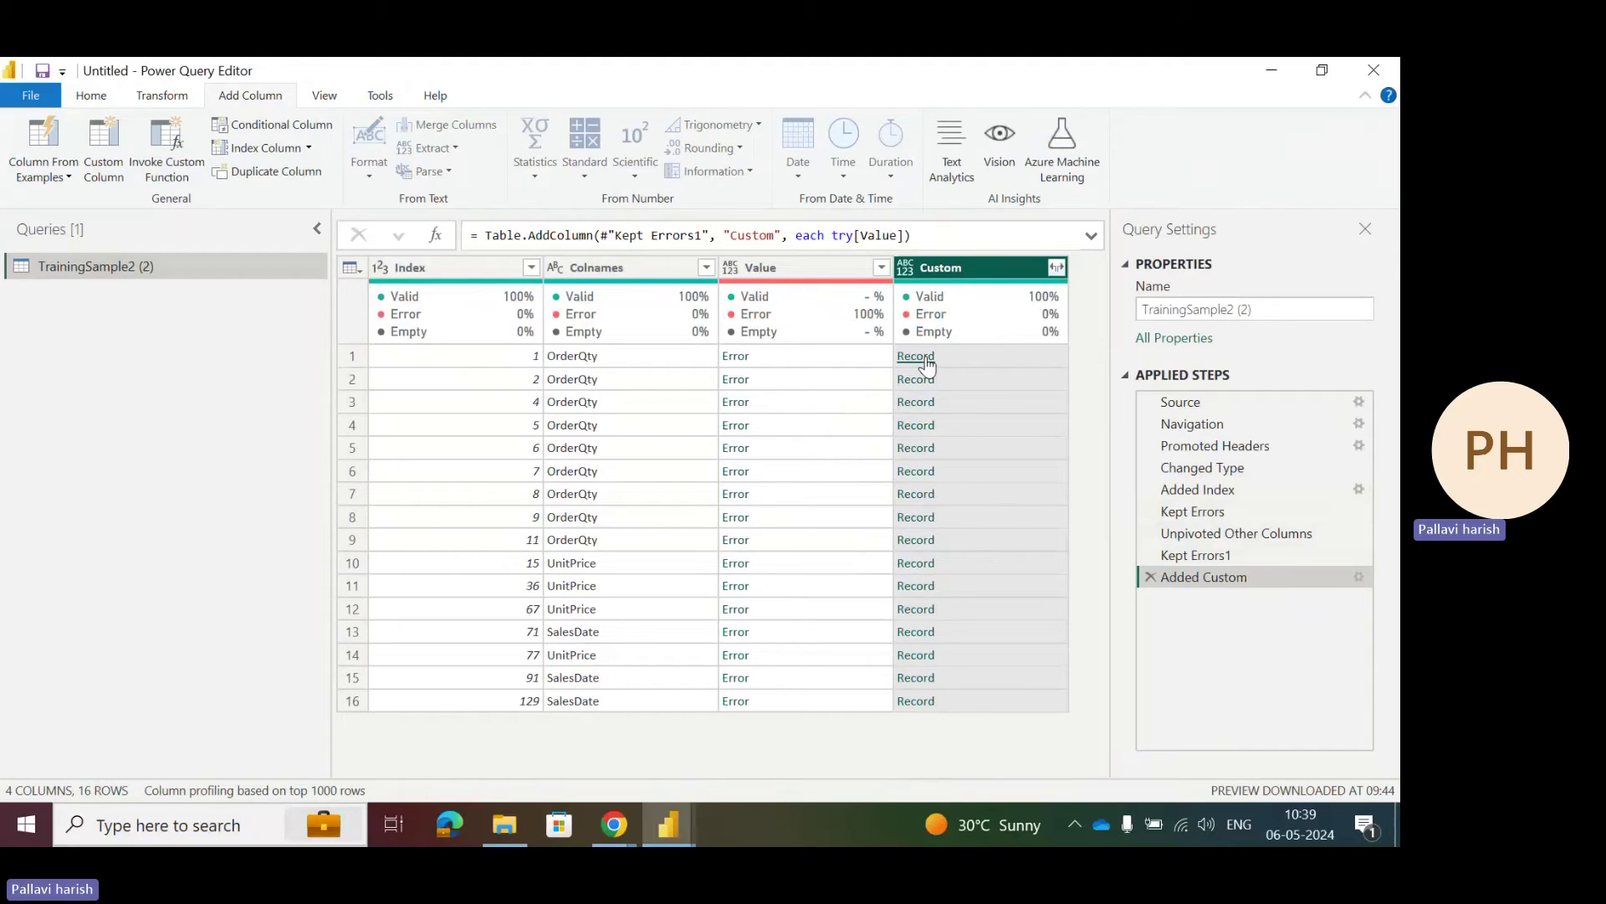
# Step: Expand the Custom record column to its Error field only, using the original column name as prefix
pyautogui.click(1057, 269)
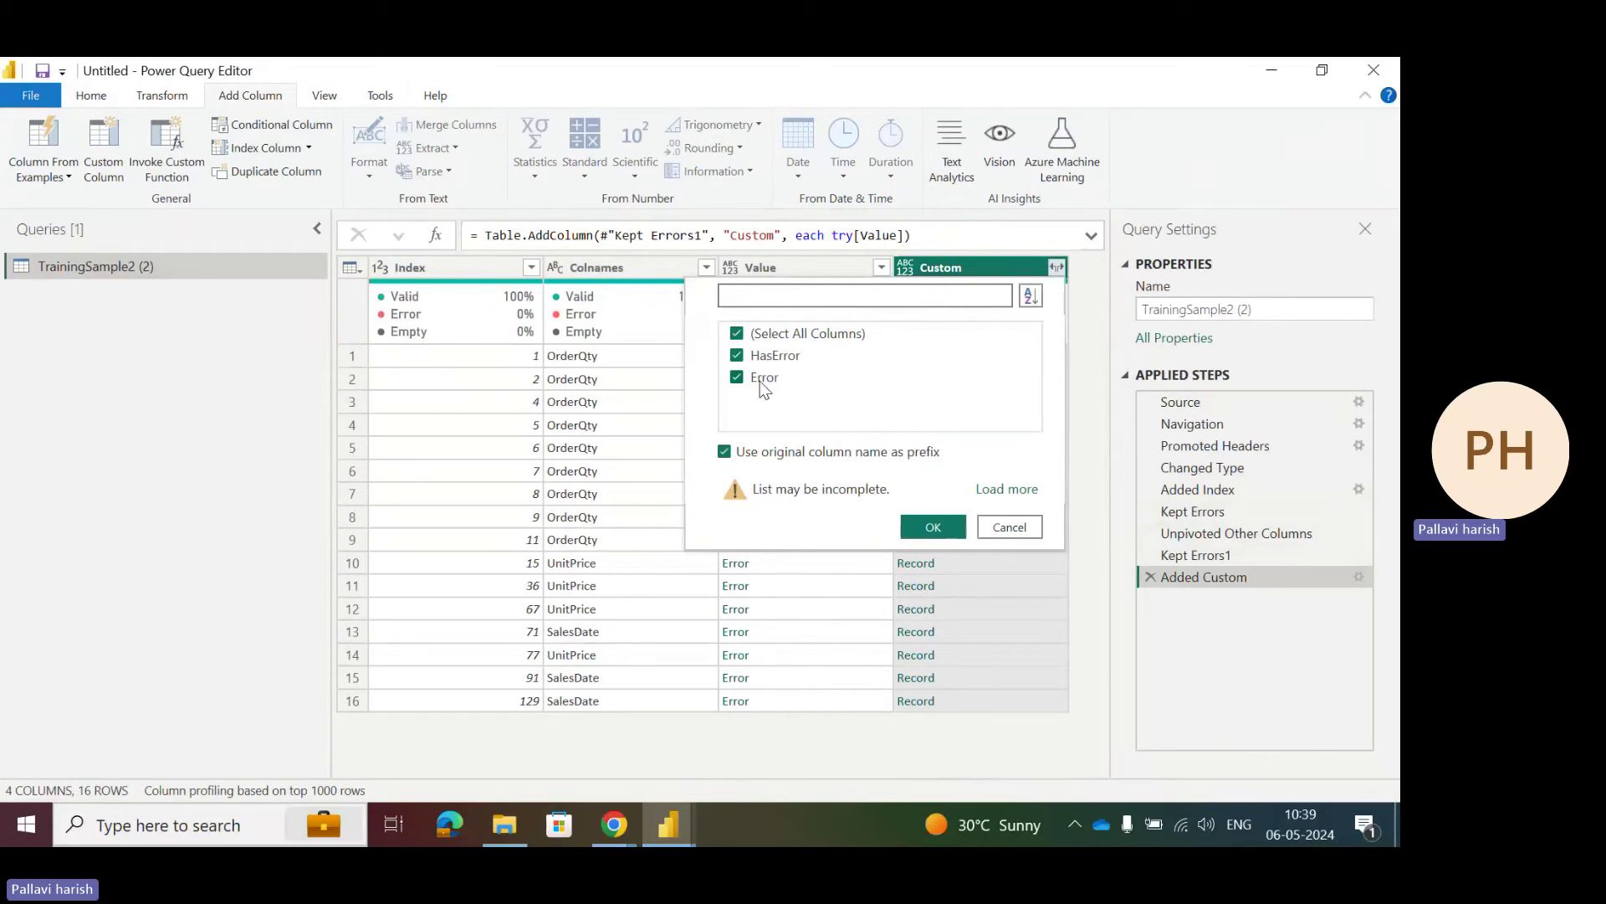
pyautogui.click(776, 356)
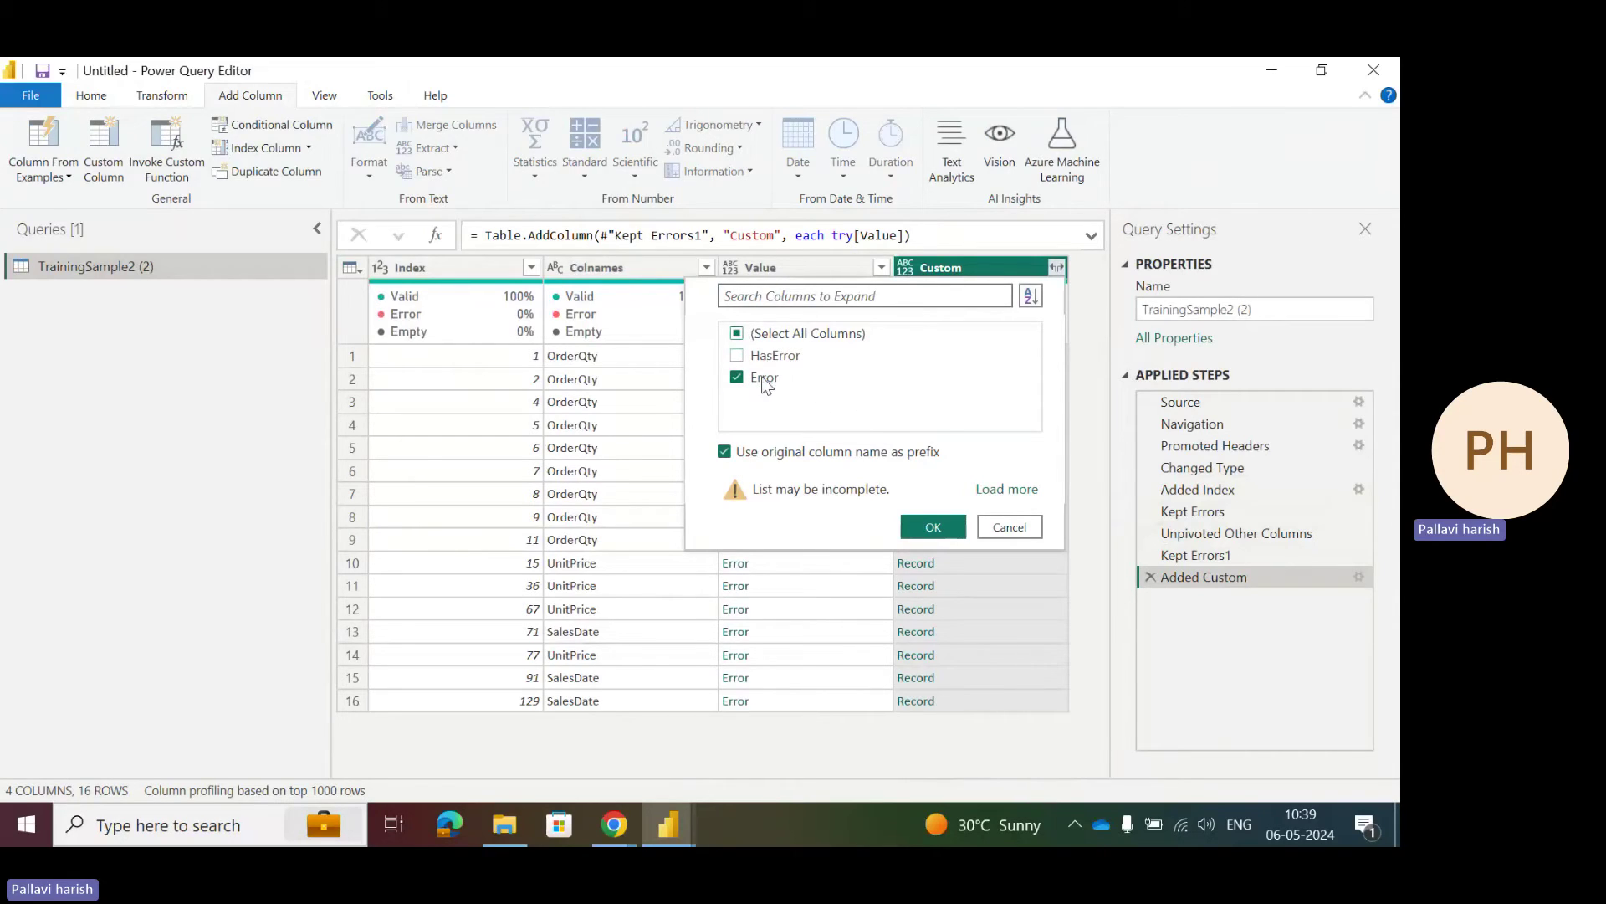
pyautogui.click(931, 528)
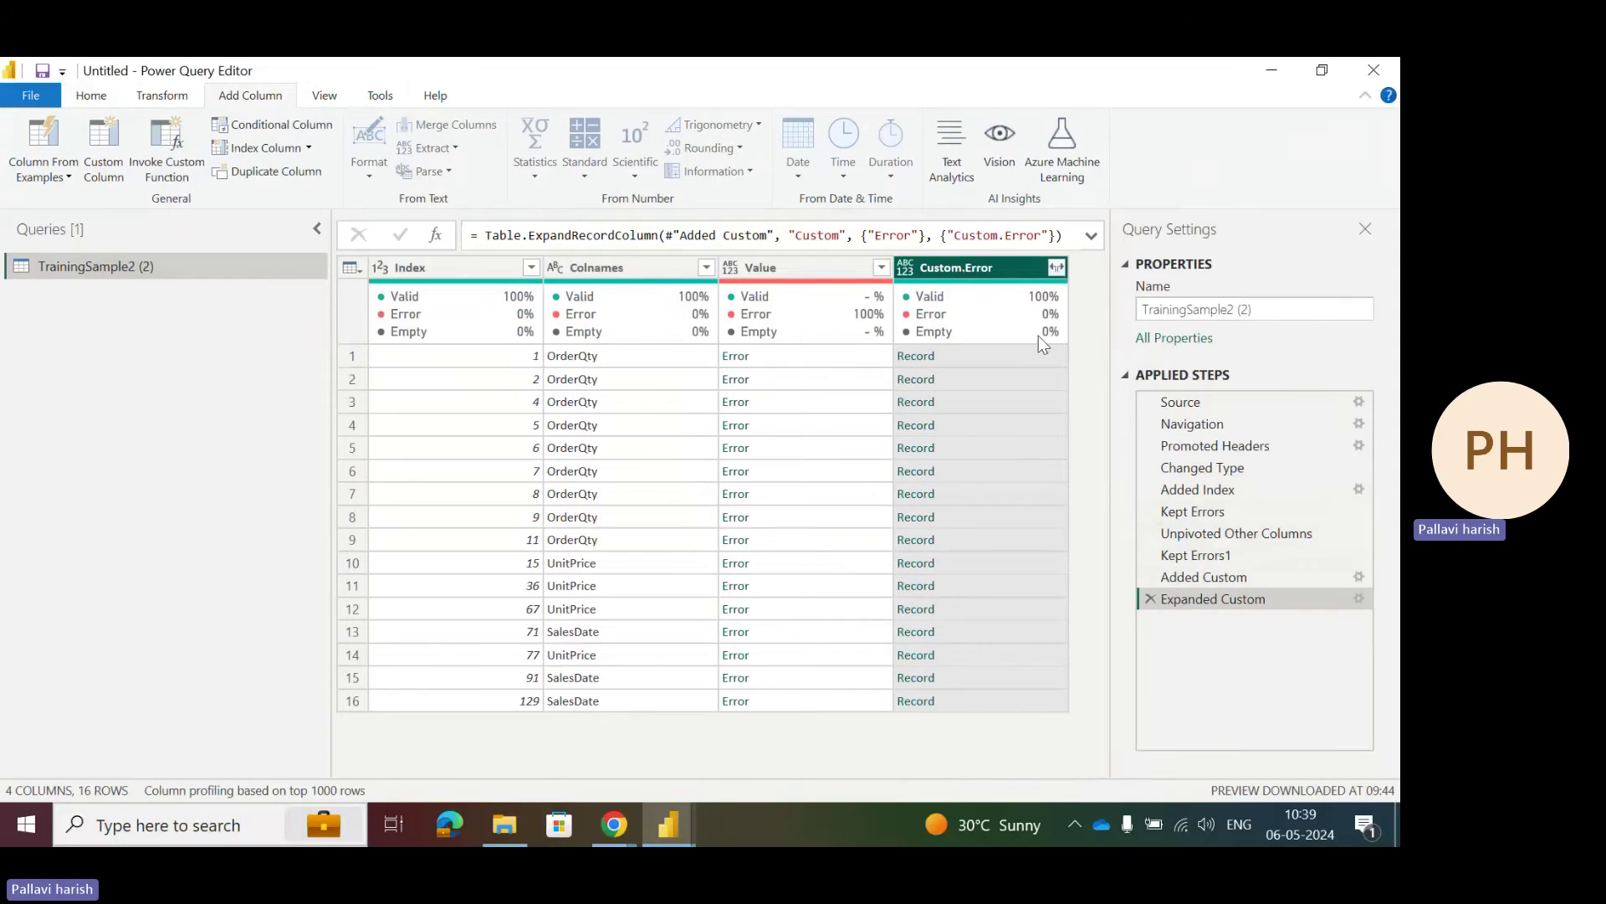
# Step: Expand the Custom.Error records to Reason, Message and Detail, excluding Message.Format and Message.Parameters
pyautogui.click(1056, 267)
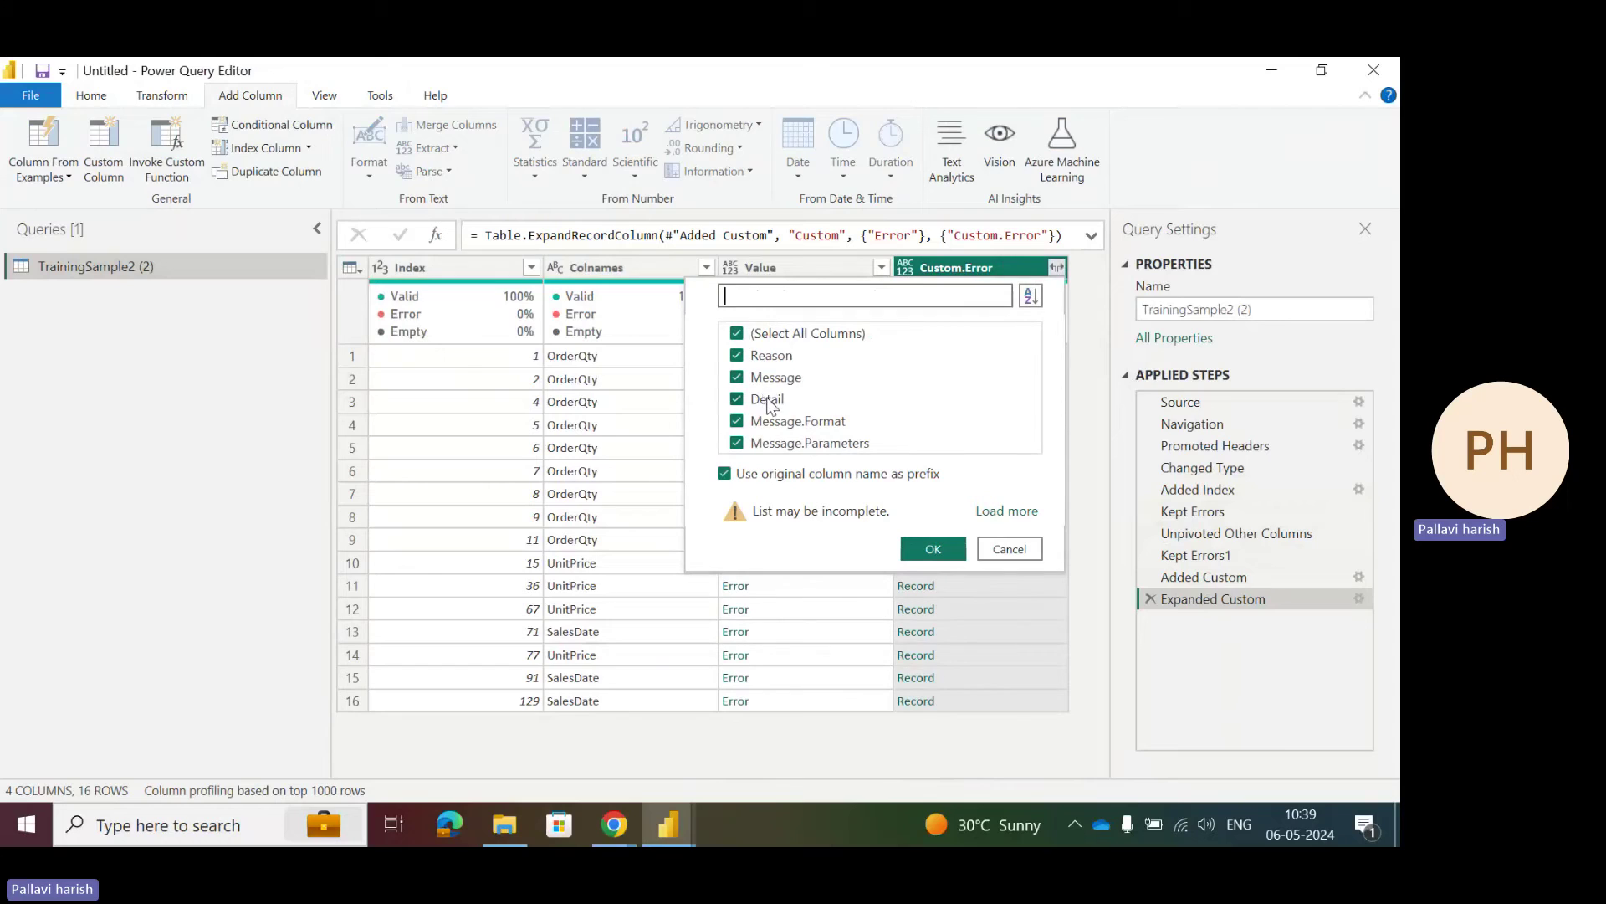
pyautogui.click(739, 422)
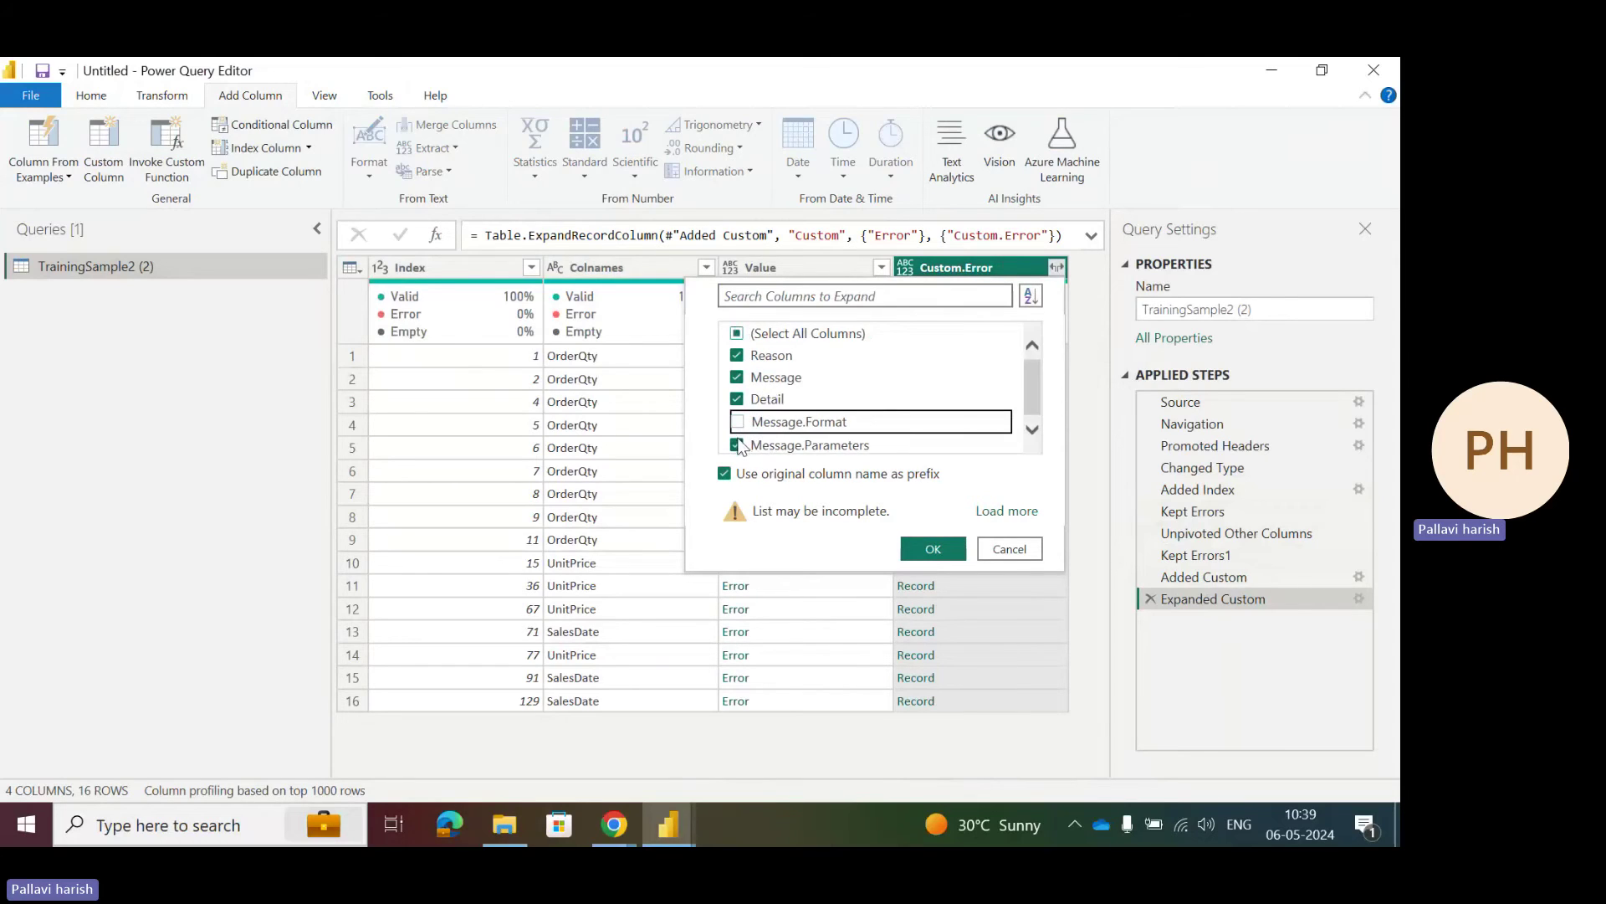
pyautogui.click(738, 444)
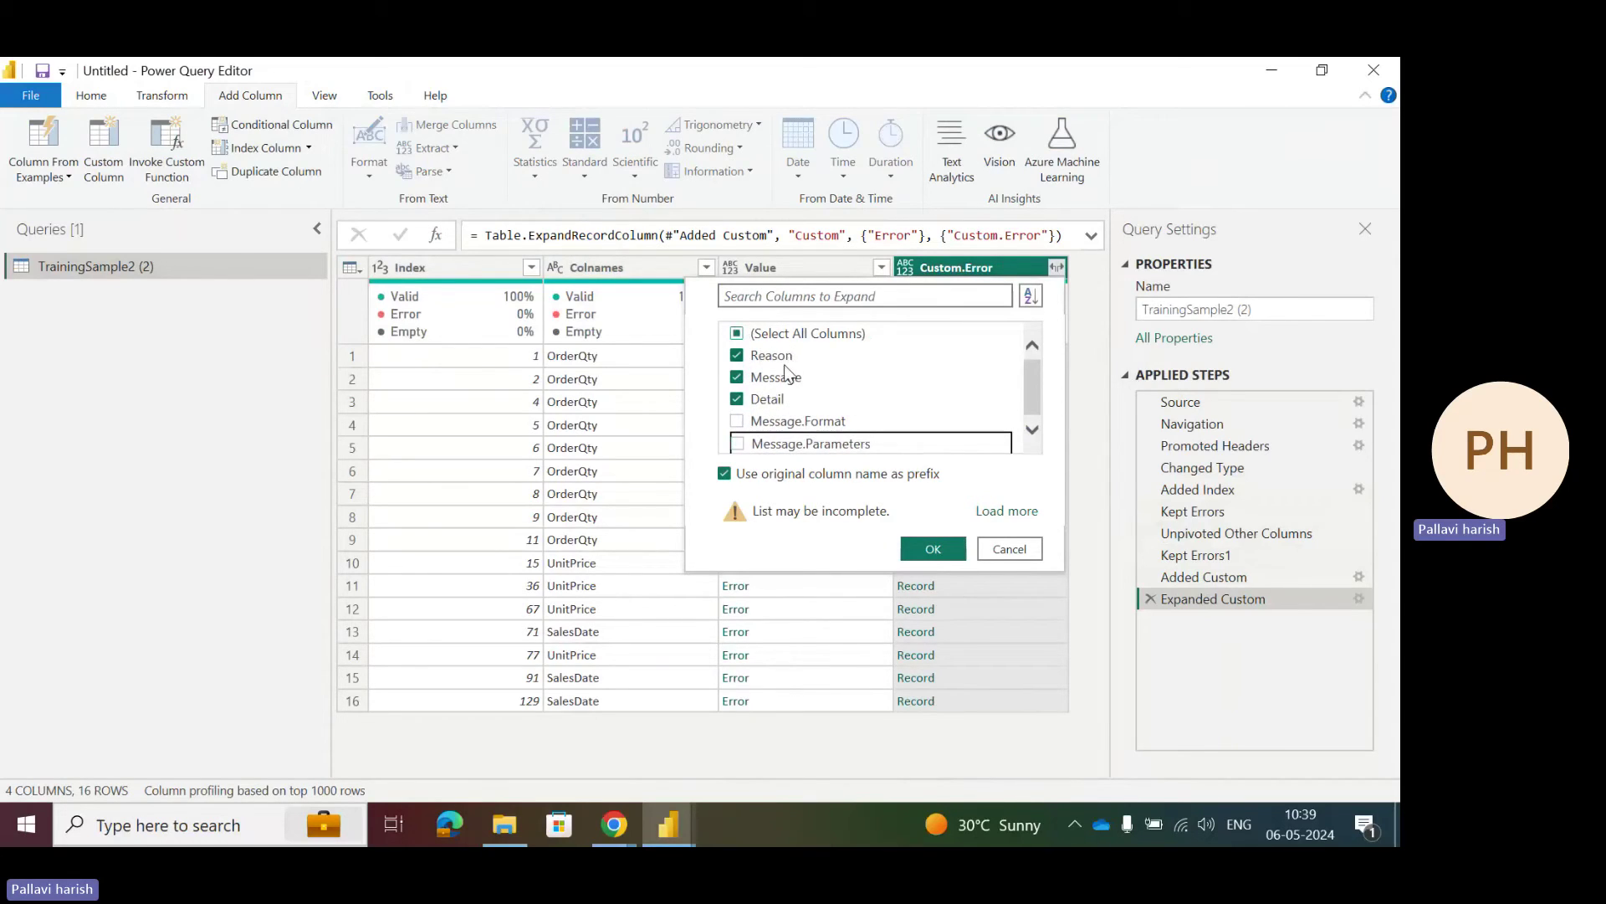
pyautogui.click(933, 550)
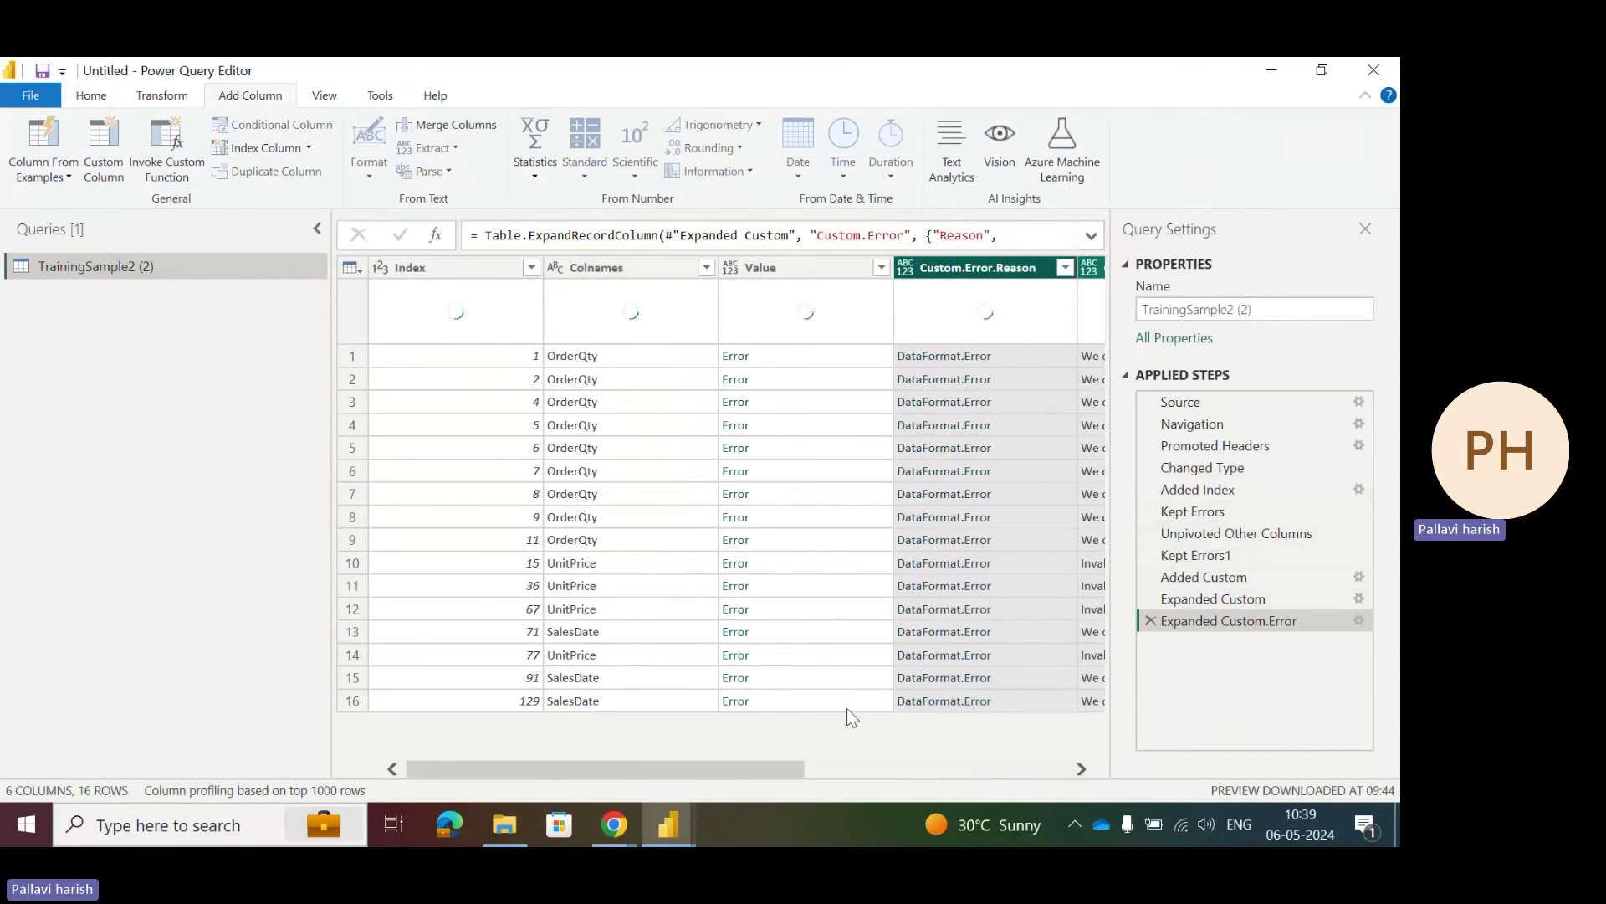
# Step: Remove the Value column from the expanded error table
pyautogui.moveTo(771, 768); pyautogui.dragTo(843, 776)
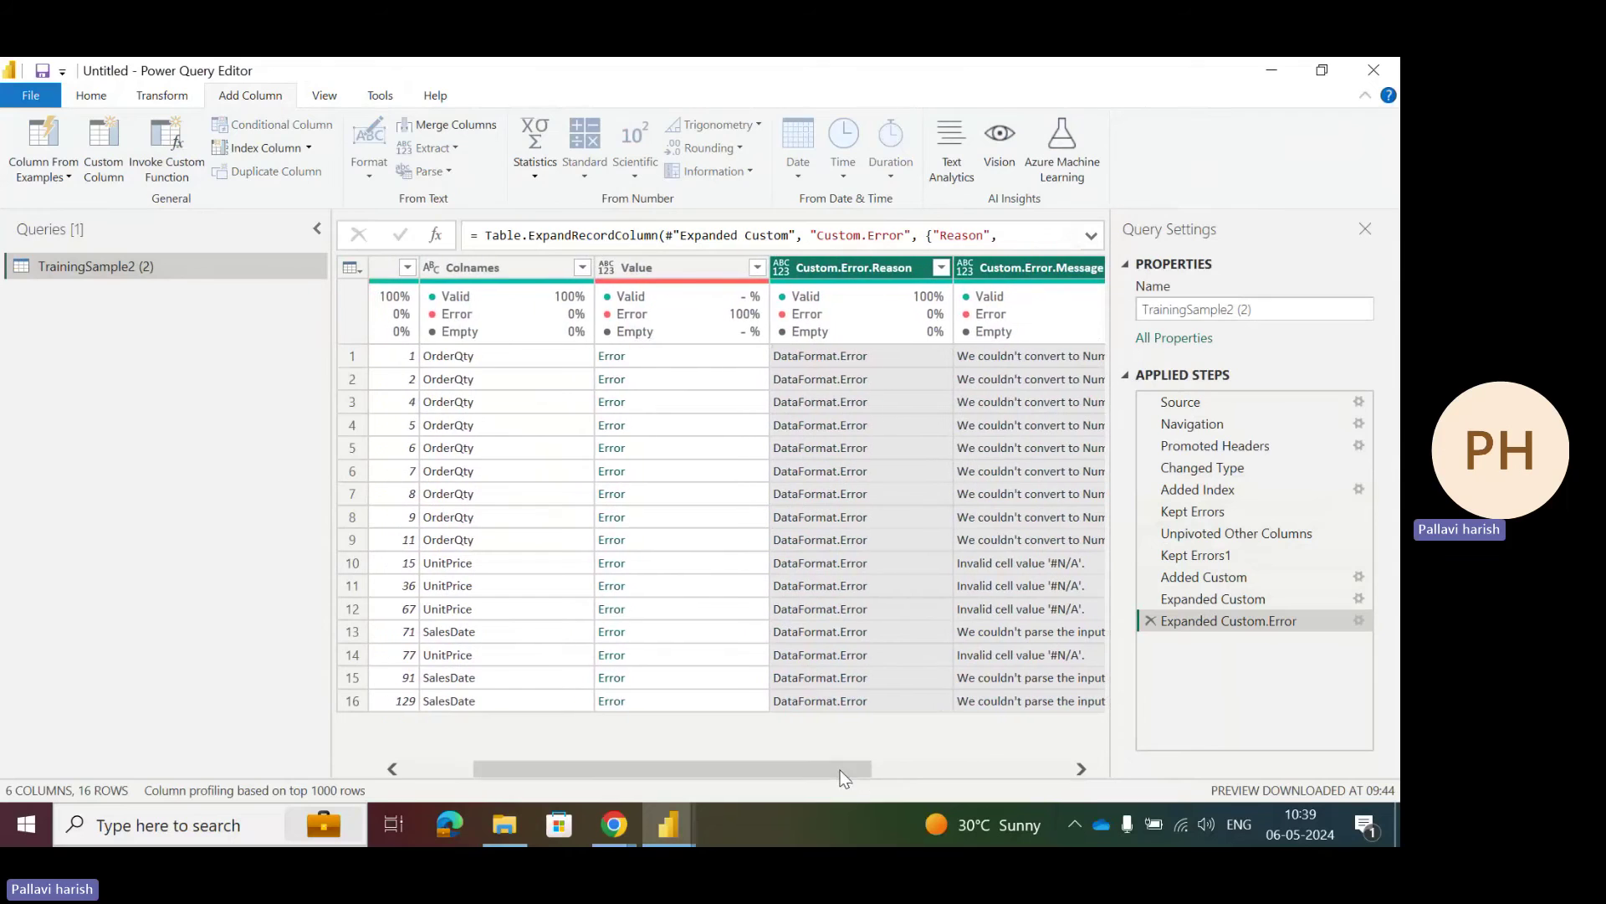
pyautogui.click(656, 264)
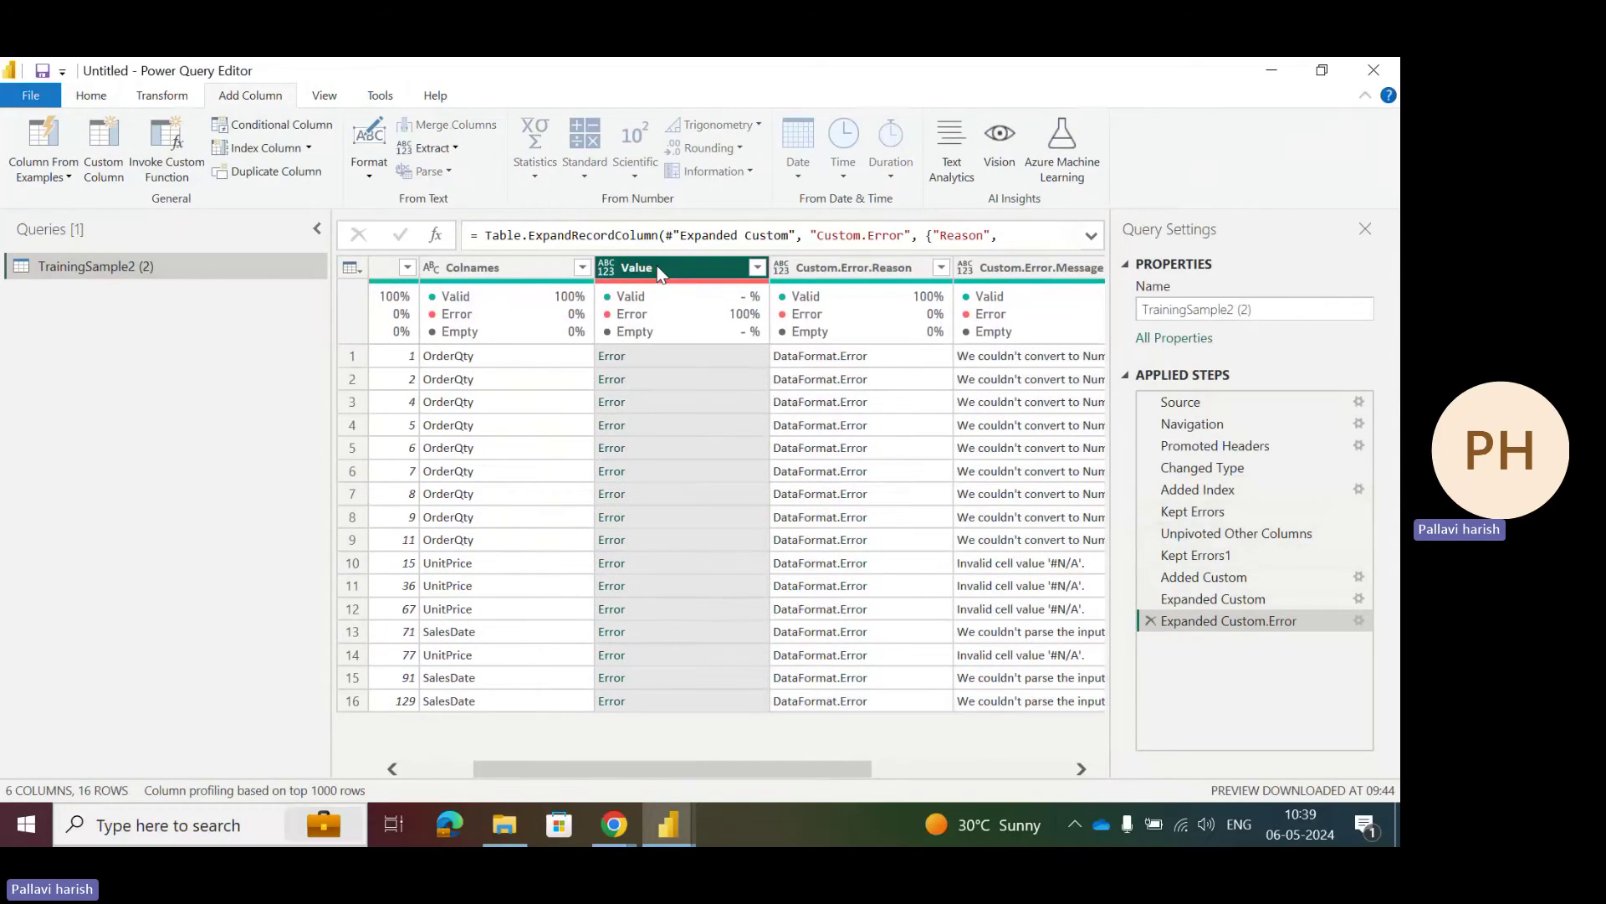
pyautogui.rightClick(656, 264)
pyautogui.click(673, 306)
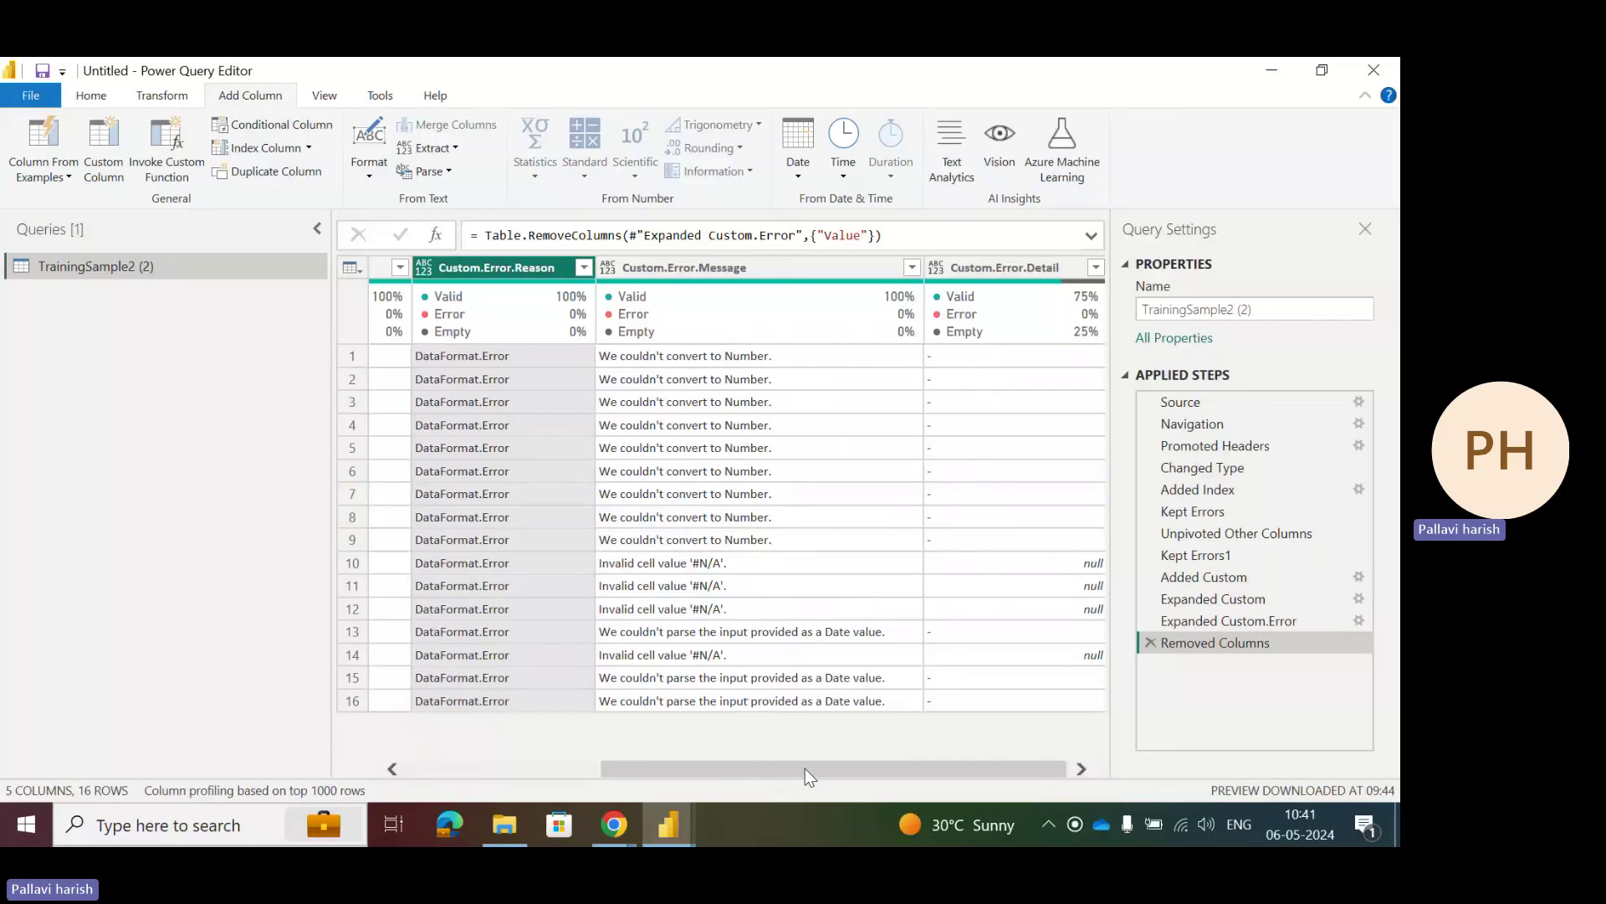
# Step: Review the error report across its Index, Colnames, Custom.Error.Reason, Custom.Error.Message and Custom.Error.Detail columns
pyautogui.moveTo(805, 770); pyautogui.dragTo(524, 777)
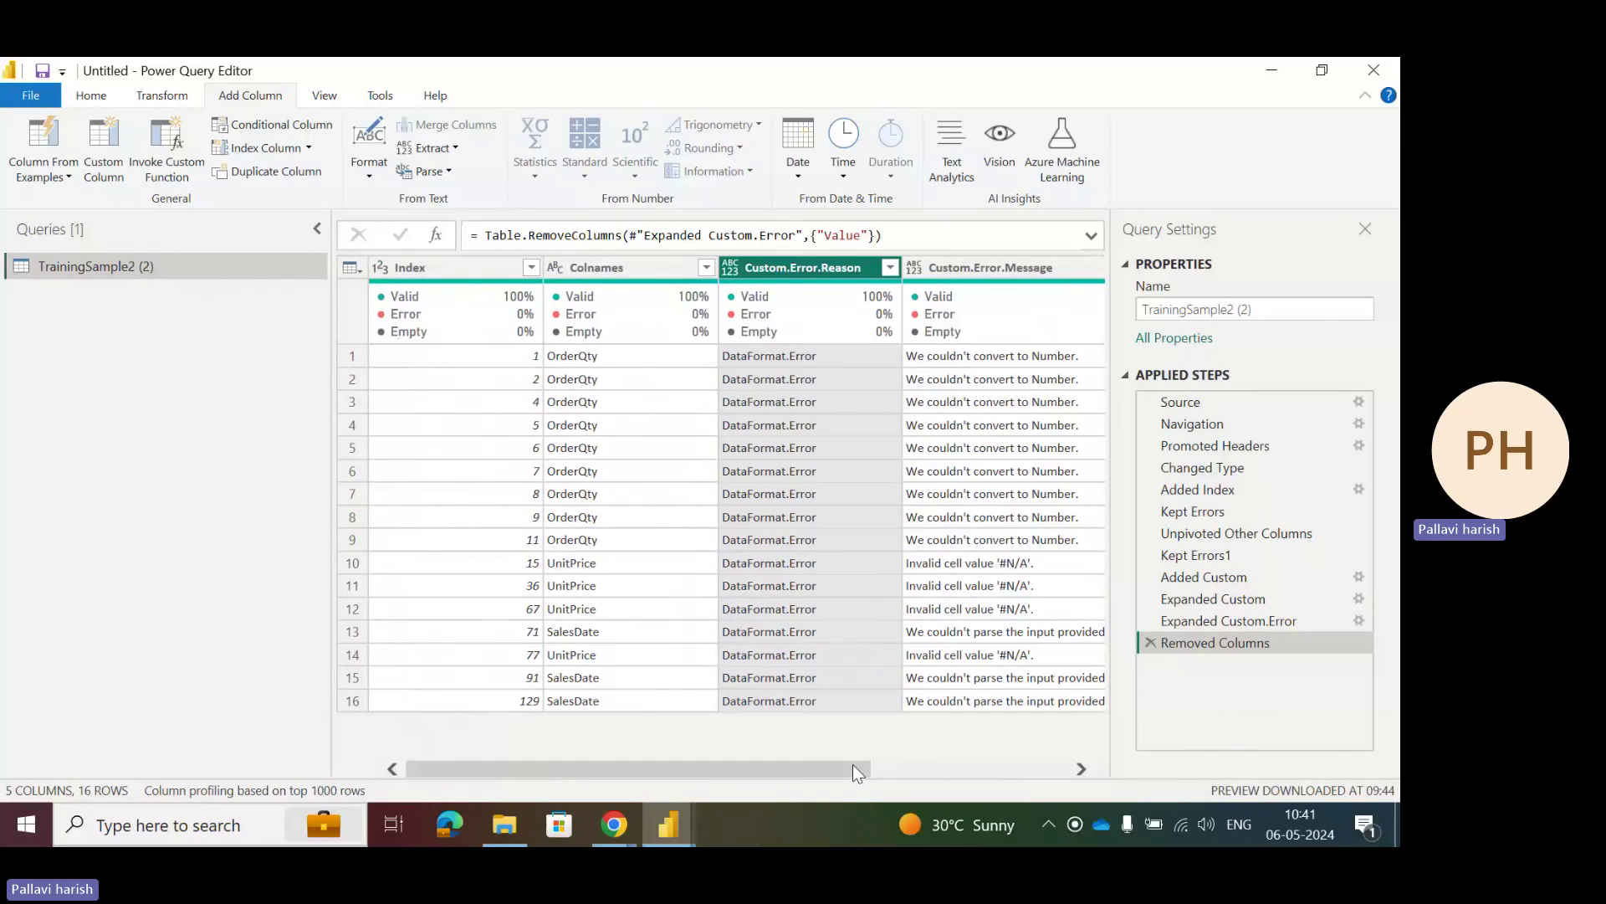
pyautogui.moveTo(851, 765); pyautogui.dragTo(818, 765)
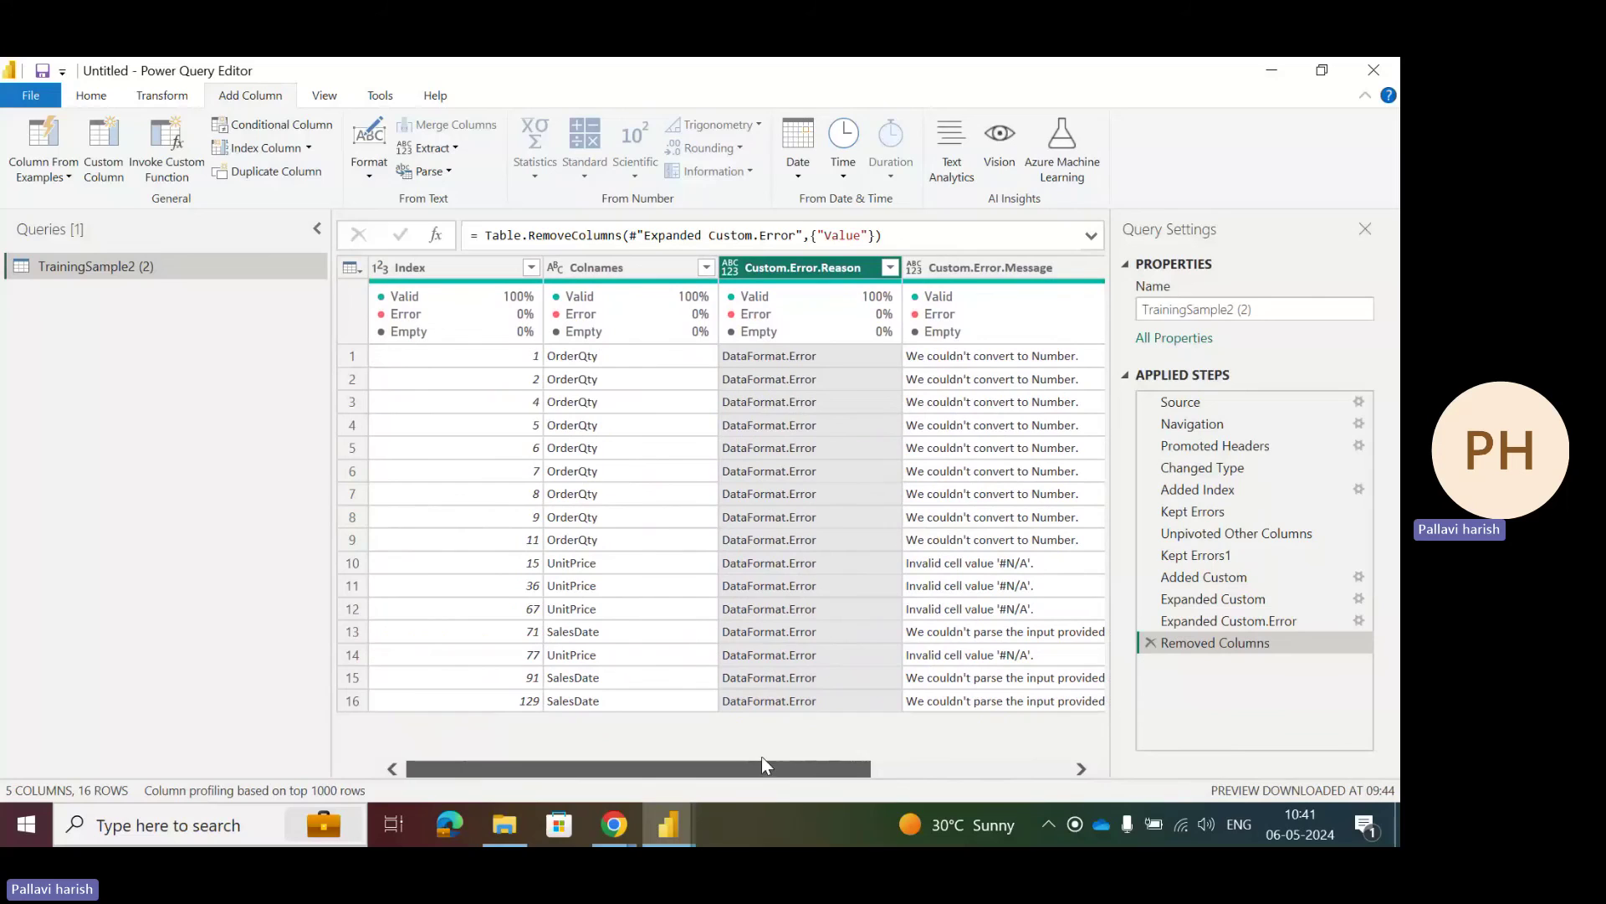
pyautogui.moveTo(786, 773); pyautogui.dragTo(1004, 781)
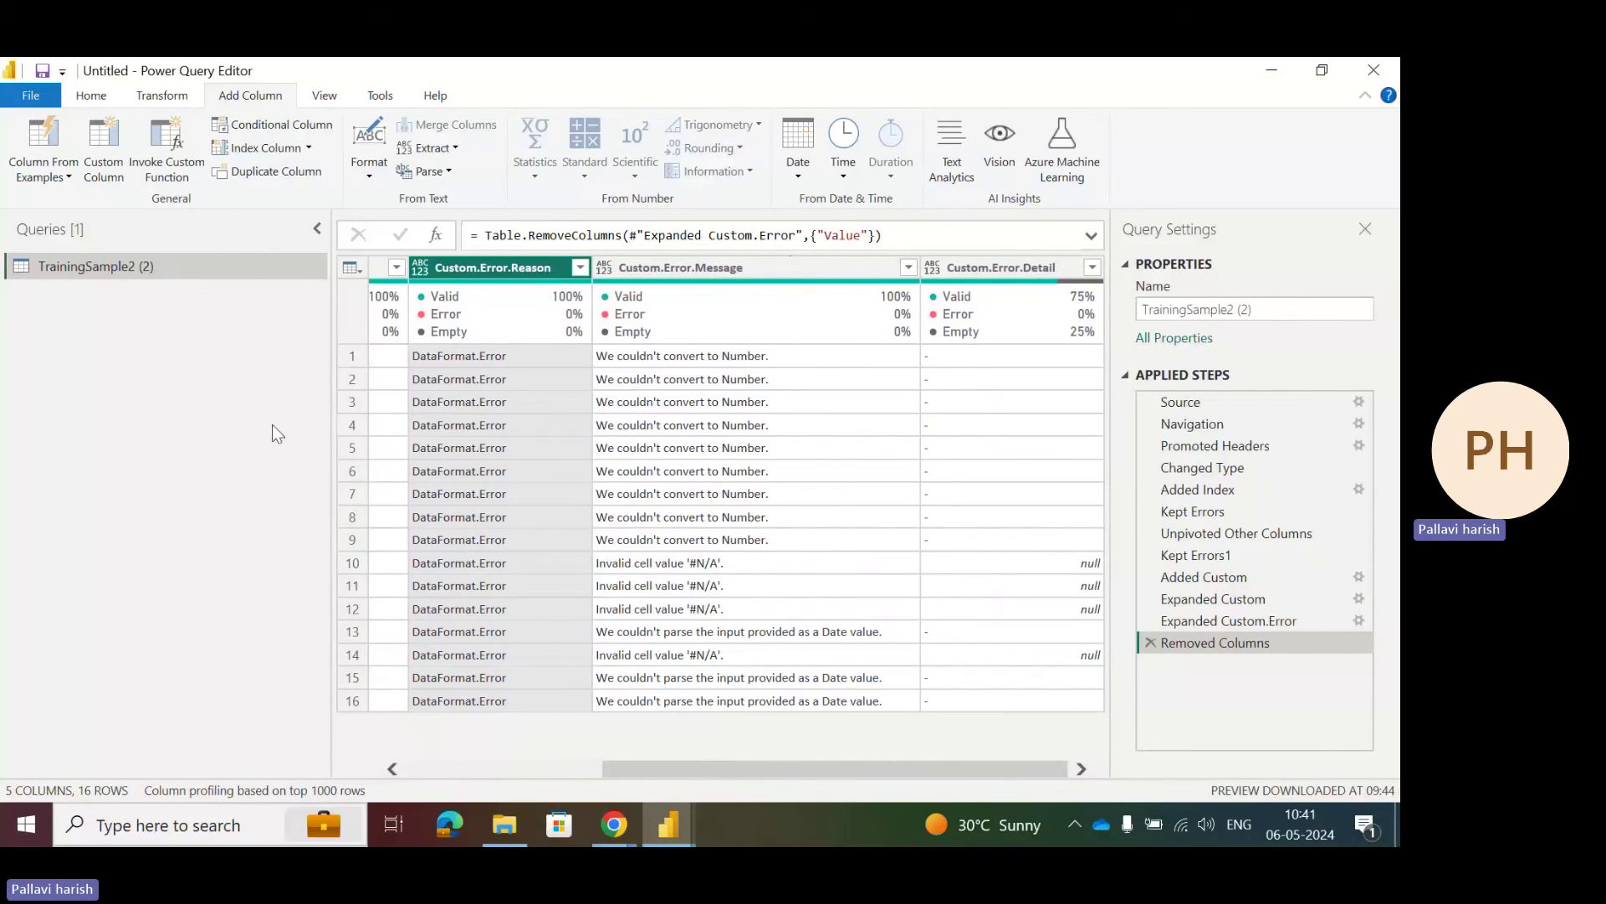
pyautogui.moveTo(690, 768); pyautogui.dragTo(450, 772)
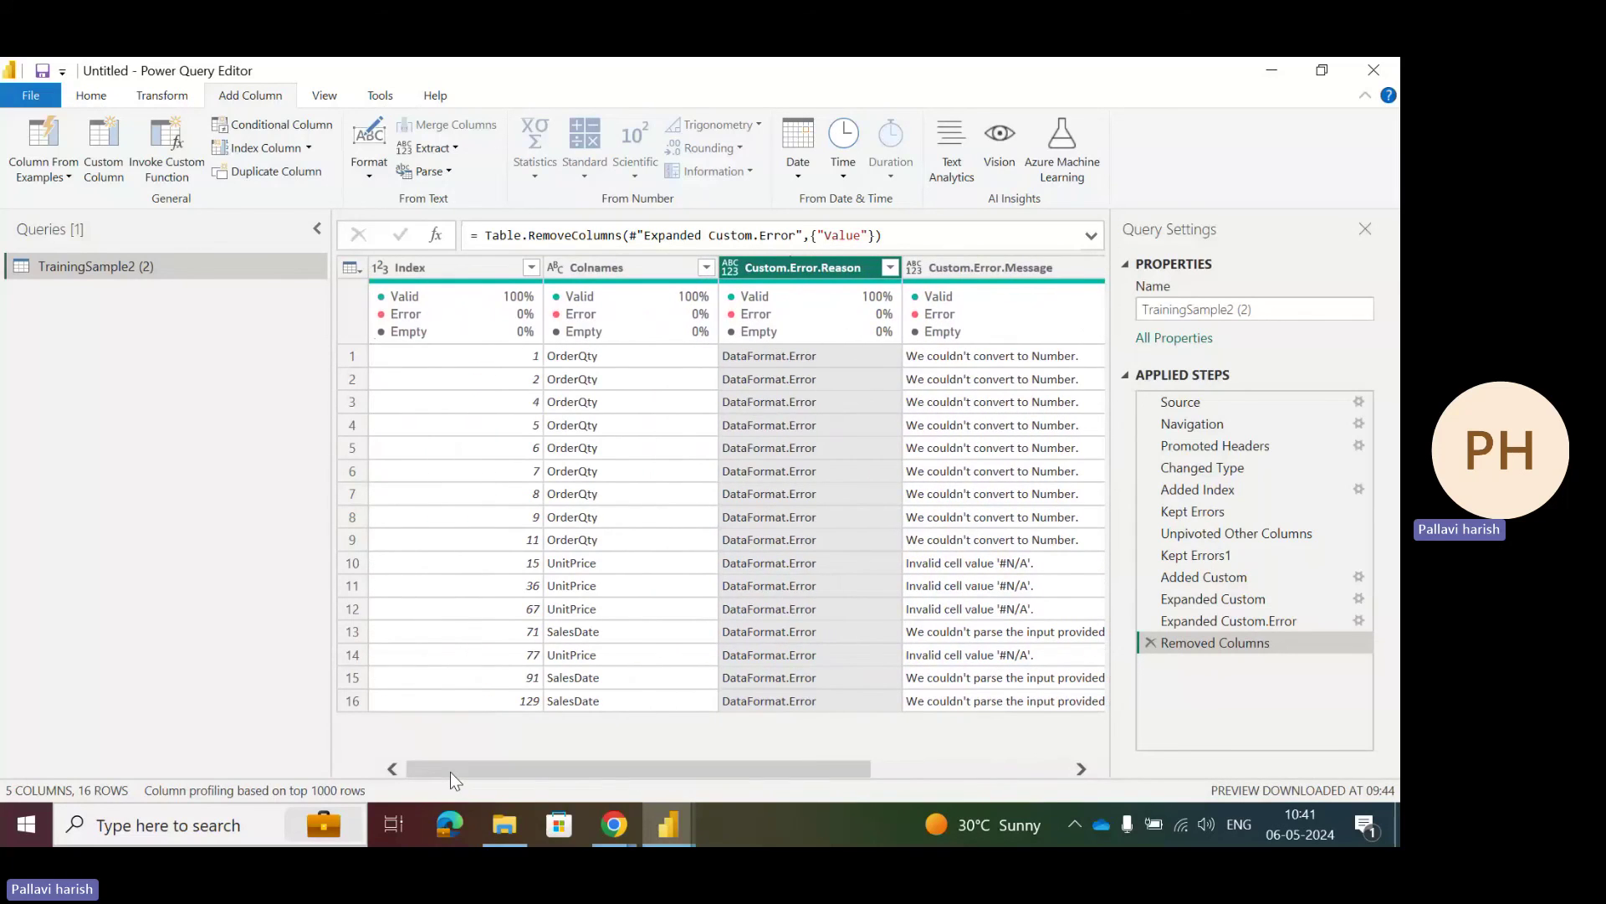
pyautogui.moveTo(578, 765); pyautogui.dragTo(825, 766)
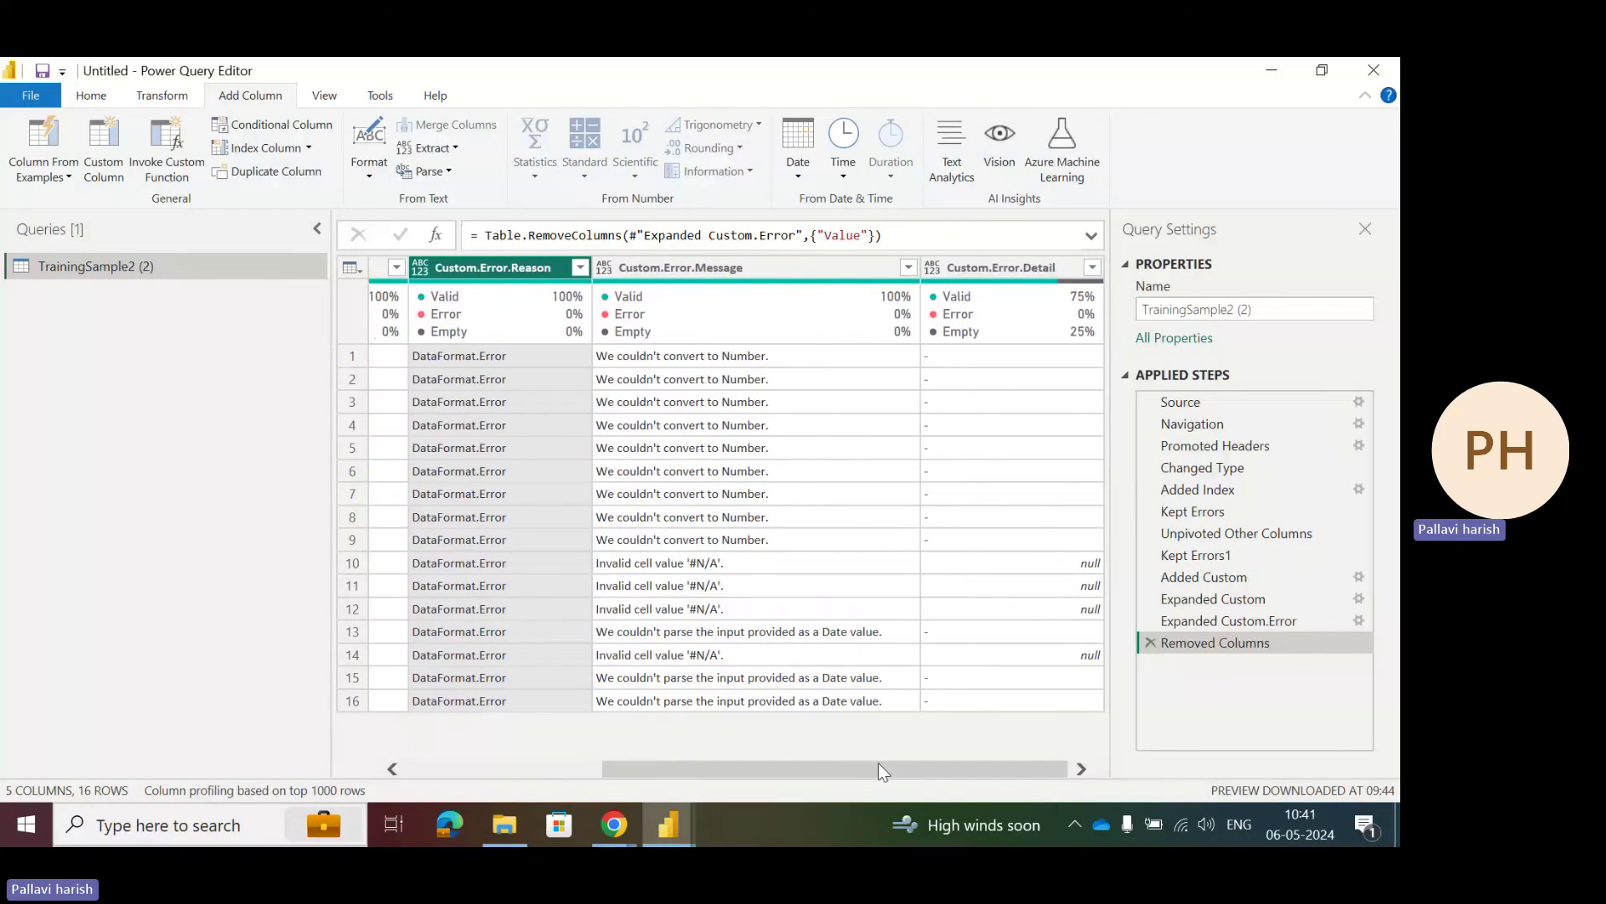
pyautogui.moveTo(880, 767); pyautogui.dragTo(937, 746)
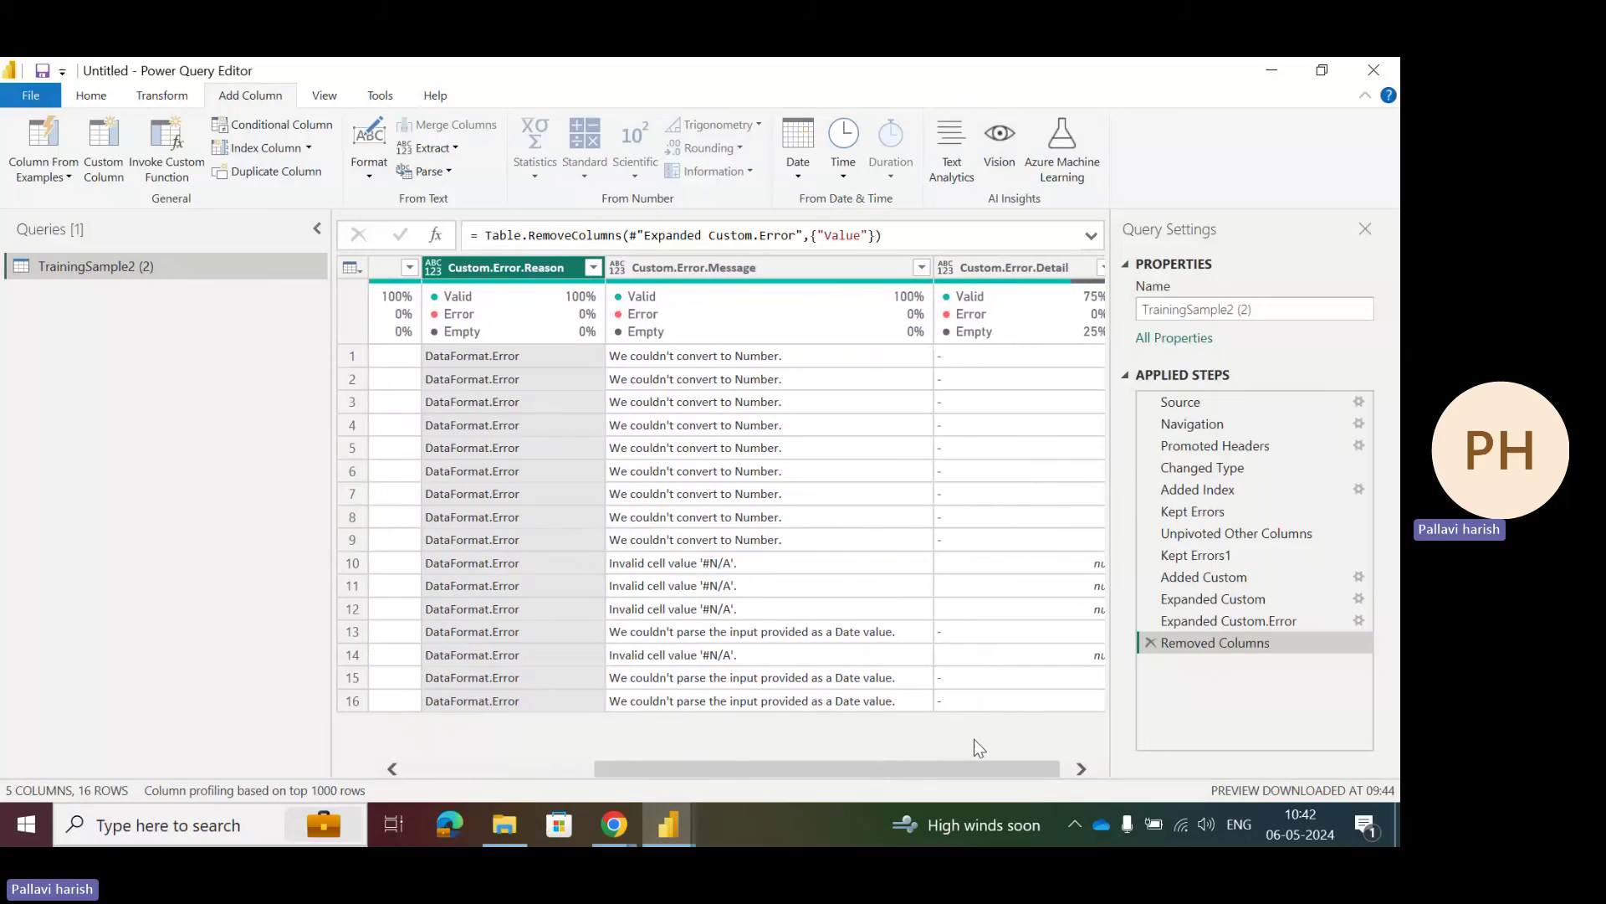